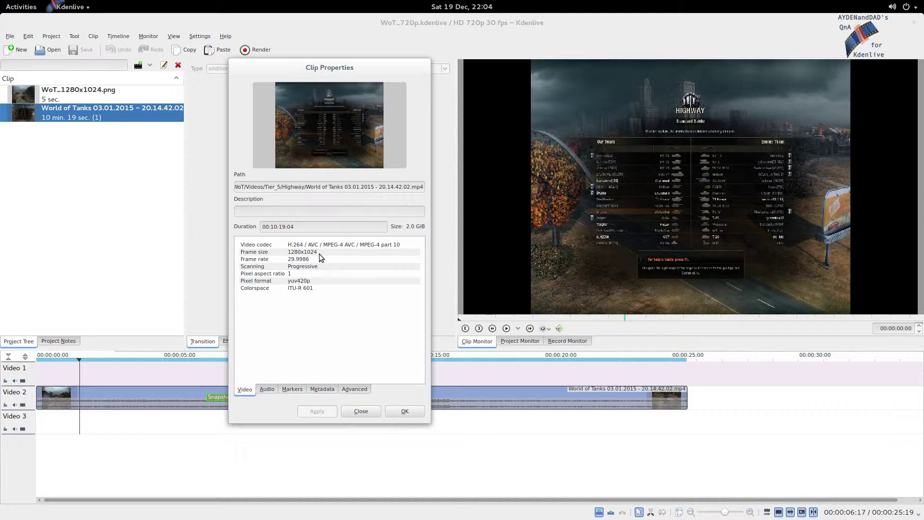
# Step: Close the World of Tanks clip's properties (1280x1024, about 30 fps) and return to the timeline
pyautogui.click(362, 412)
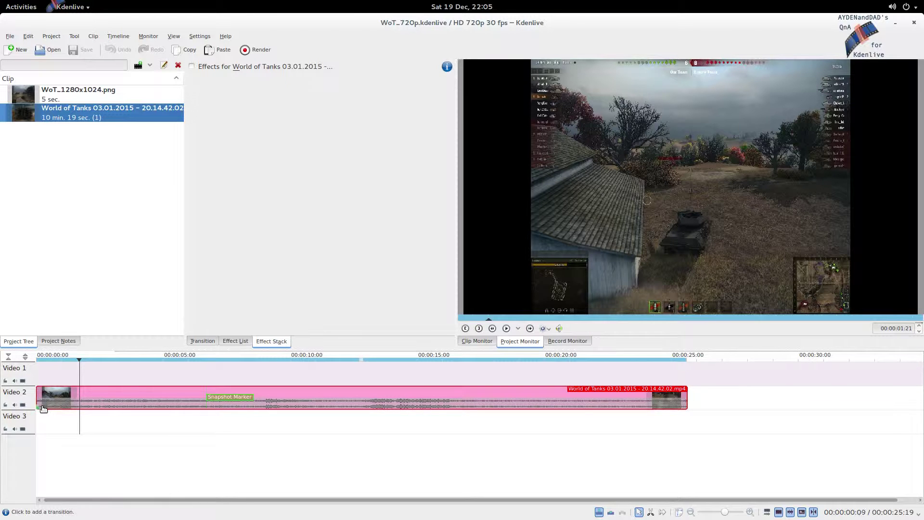
# Step: Add a transition at the game clip's start and stretch it across the whole clip
pyautogui.click(40, 408)
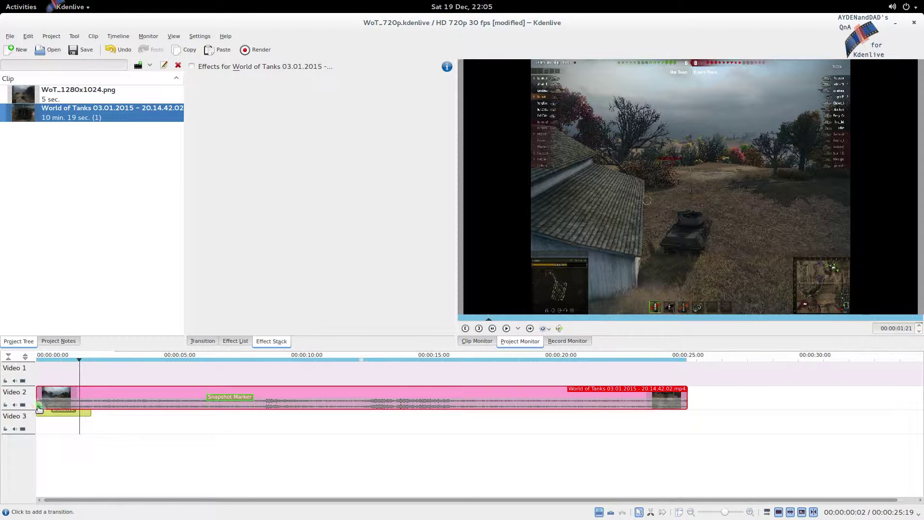
pyautogui.click(41, 408)
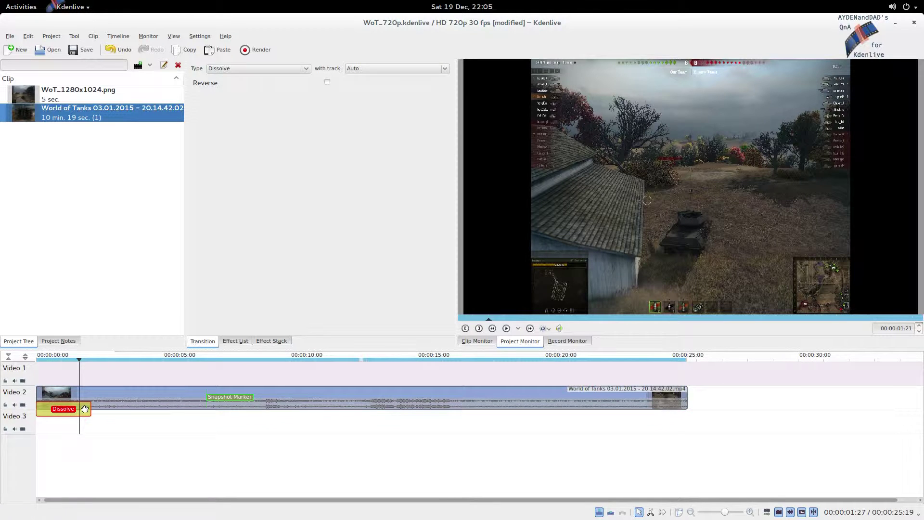
pyautogui.moveTo(85, 409); pyautogui.dragTo(683, 413)
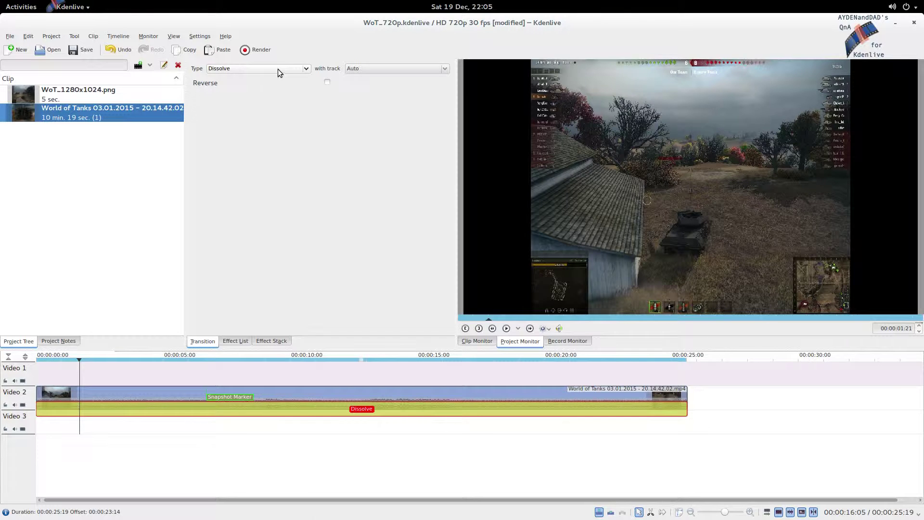
# Step: Set the transition type to Composite, compositing with the Black track
pyautogui.click(279, 69)
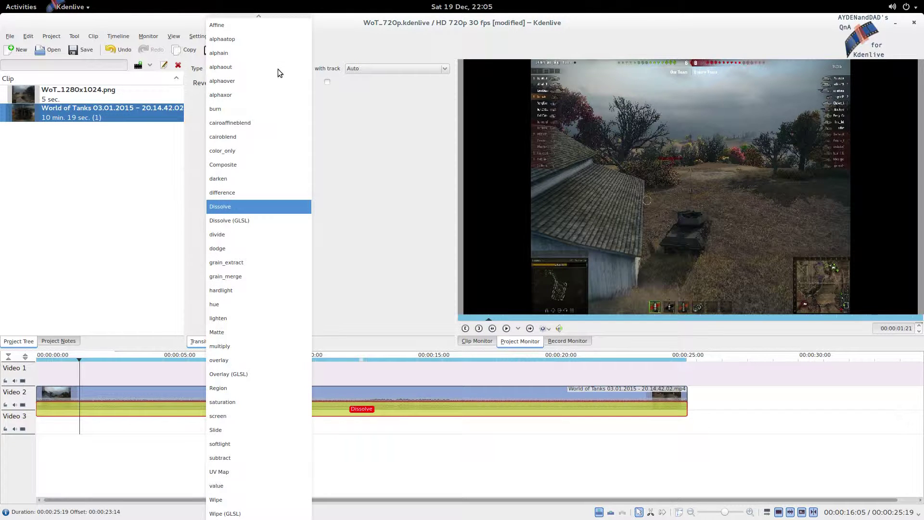
pyautogui.click(262, 161)
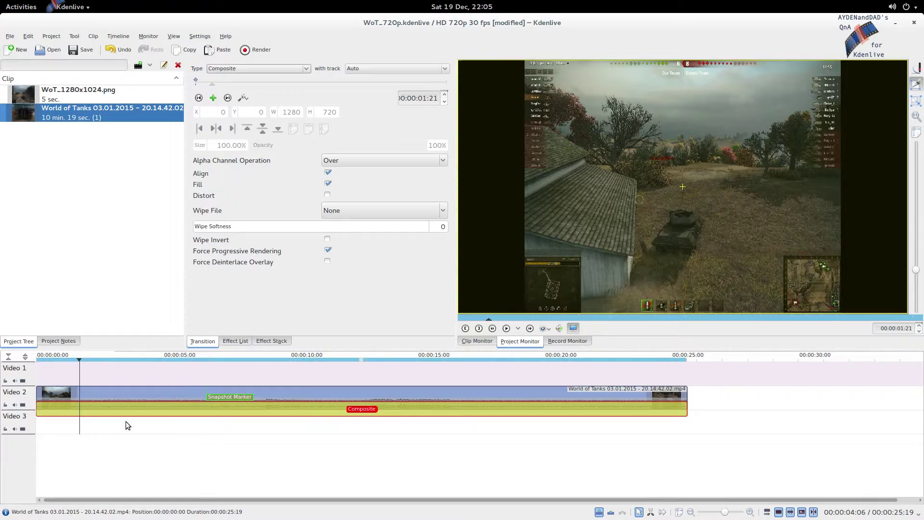
pyautogui.click(372, 70)
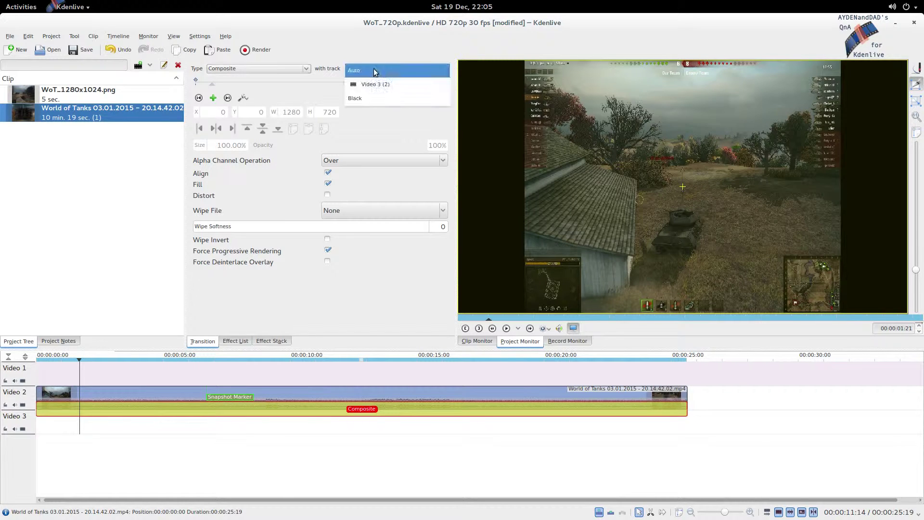
pyautogui.click(376, 98)
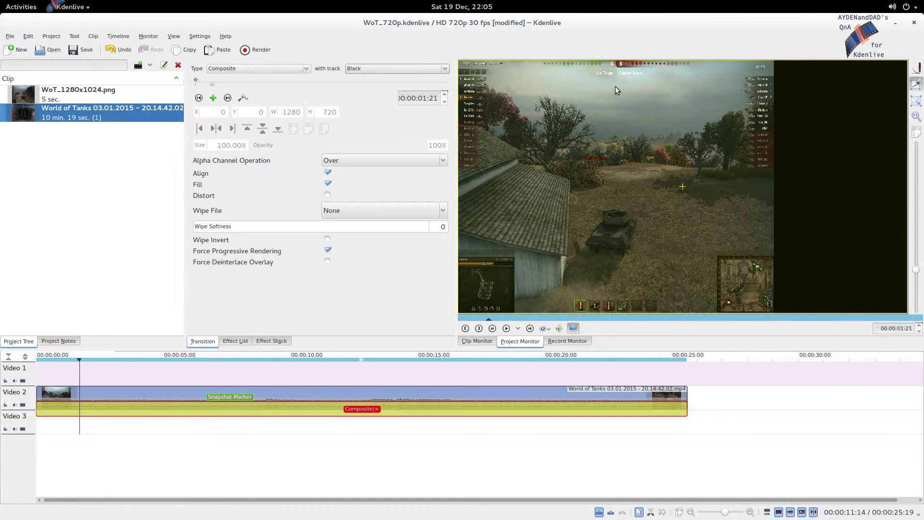
# Step: At the first keyframe, reset the composite to the original 1280x1024 size and rename Video 2 'Backgrnd'
pyautogui.click(198, 99)
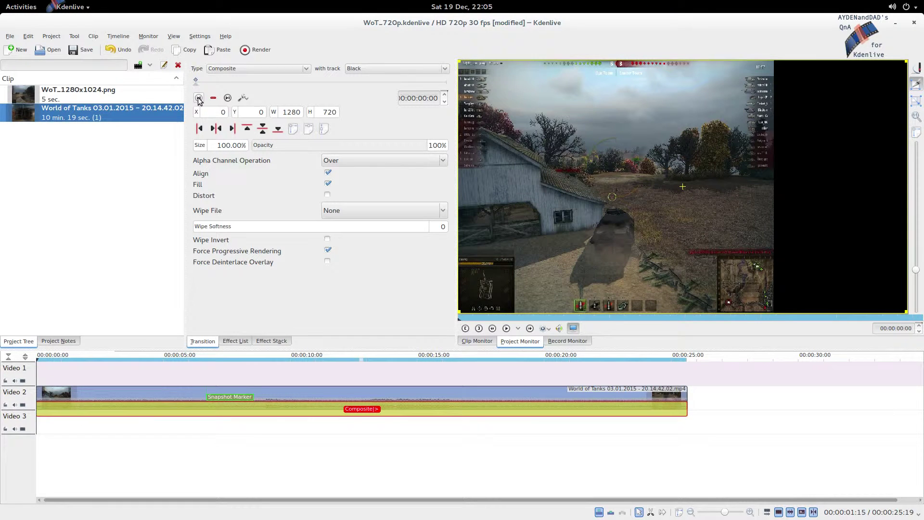
pyautogui.click(294, 129)
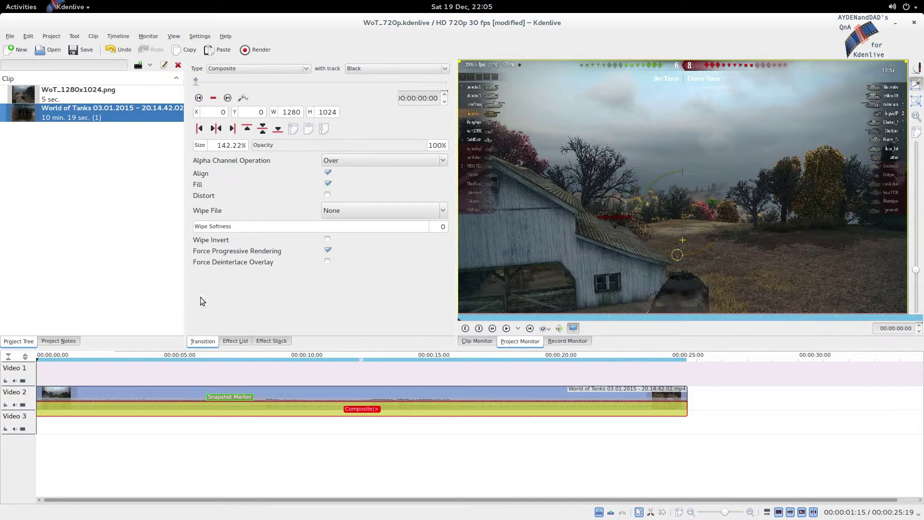
pyautogui.doubleClick(15, 392)
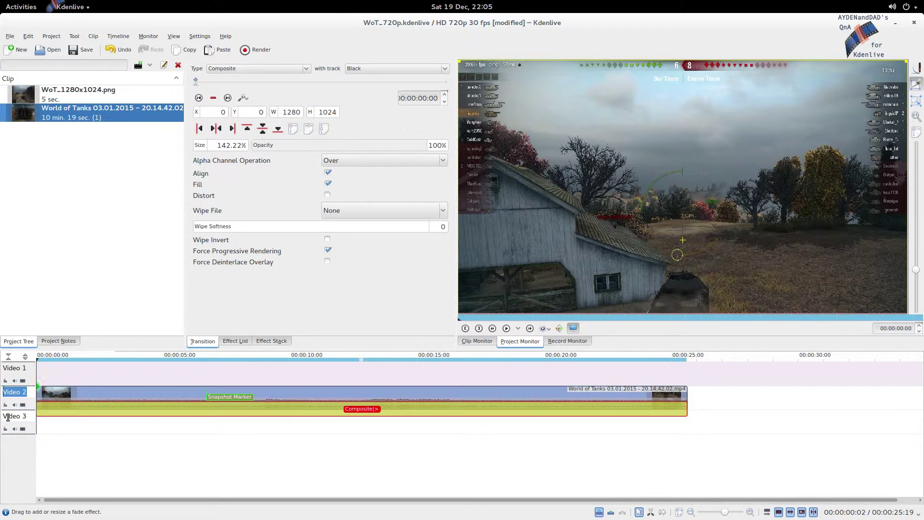
pyautogui.write('Backgrnd')
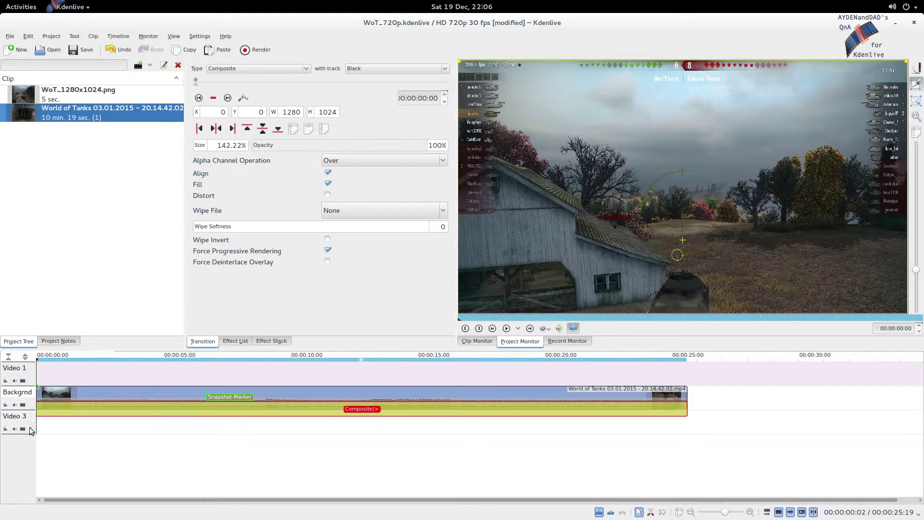
pyautogui.click(68, 371)
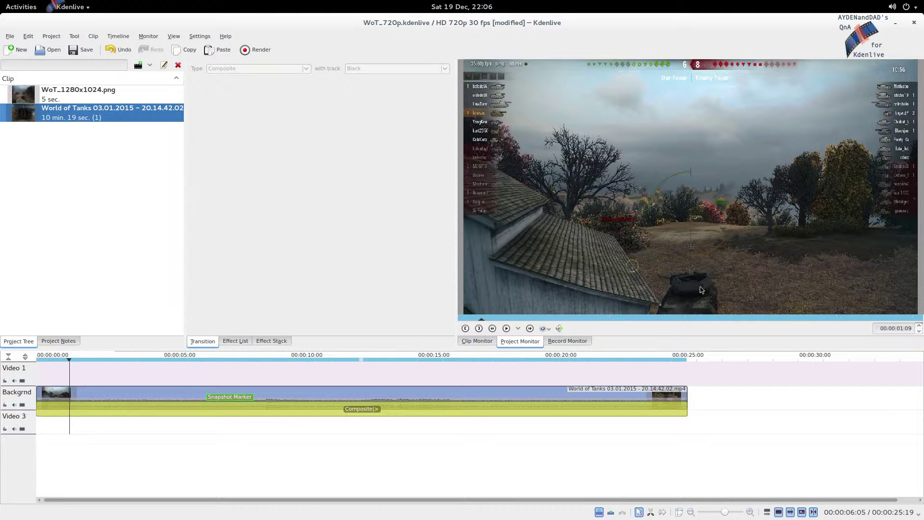
pyautogui.click(368, 408)
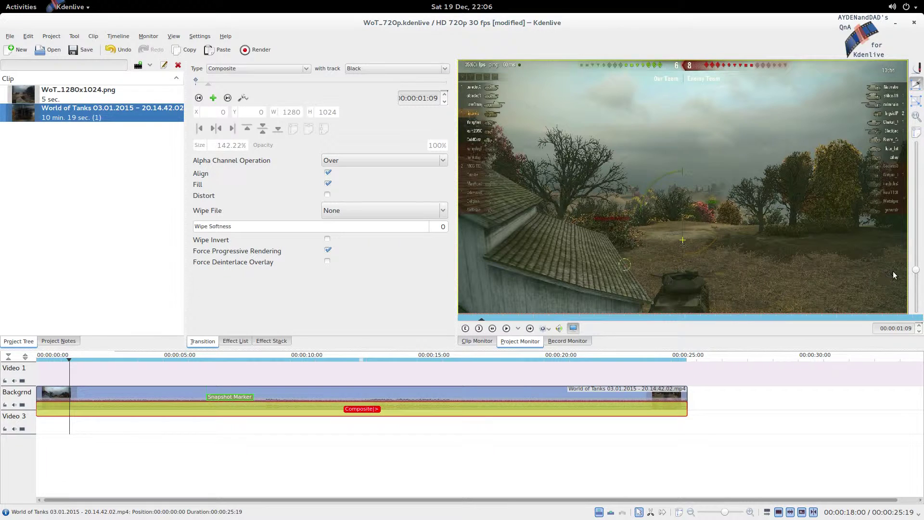
pyautogui.click(916, 275)
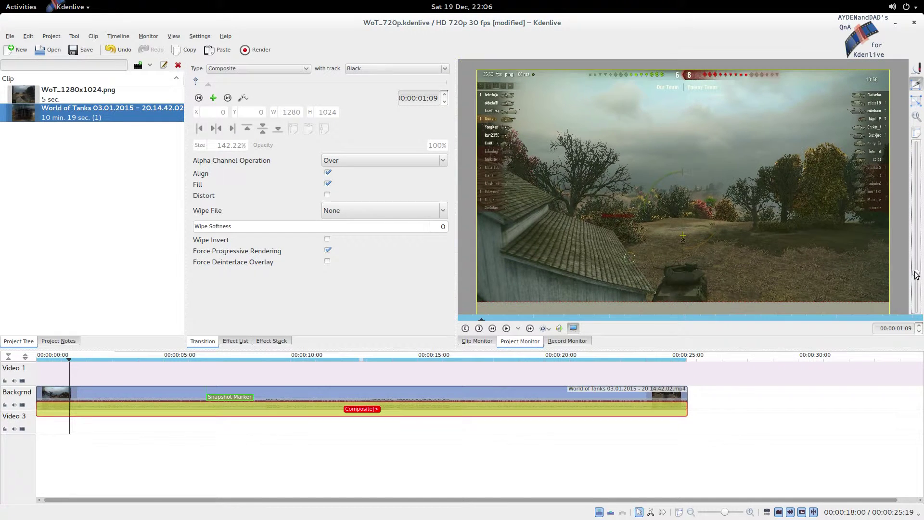
pyautogui.moveTo(915, 275); pyautogui.dragTo(919, 290)
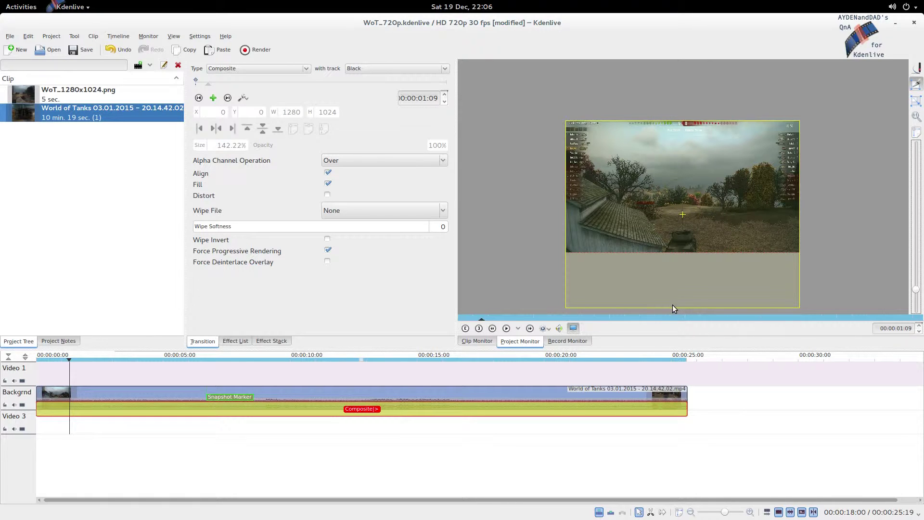
pyautogui.moveTo(916, 288); pyautogui.dragTo(919, 275)
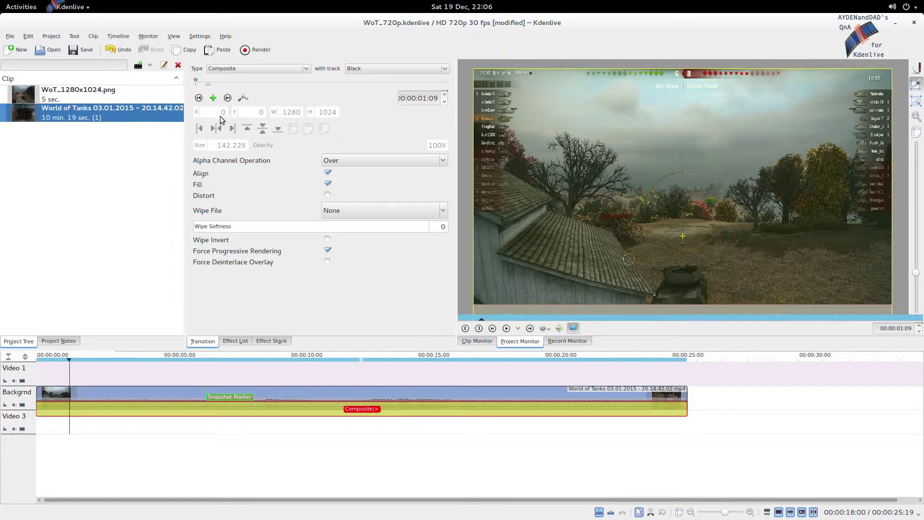
# Step: At the first keyframe, drag the background image upward in the Project Monitor
pyautogui.click(198, 99)
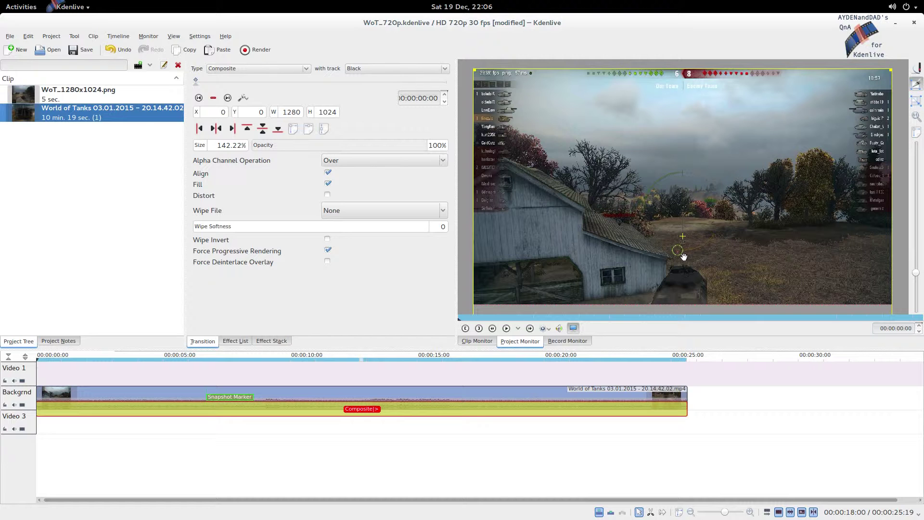
pyautogui.moveTo(684, 257); pyautogui.dragTo(684, 226)
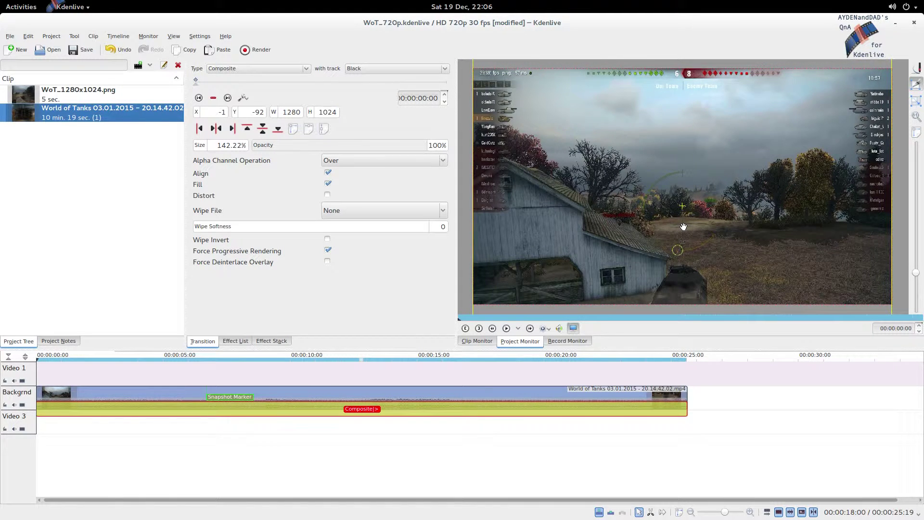
pyautogui.moveTo(689, 268); pyautogui.dragTo(689, 232)
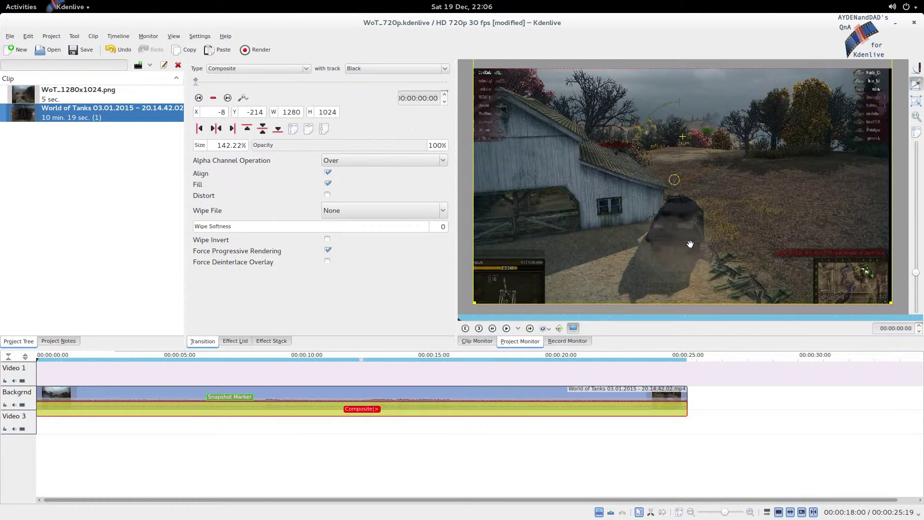
pyautogui.moveTo(690, 244); pyautogui.dragTo(690, 244)
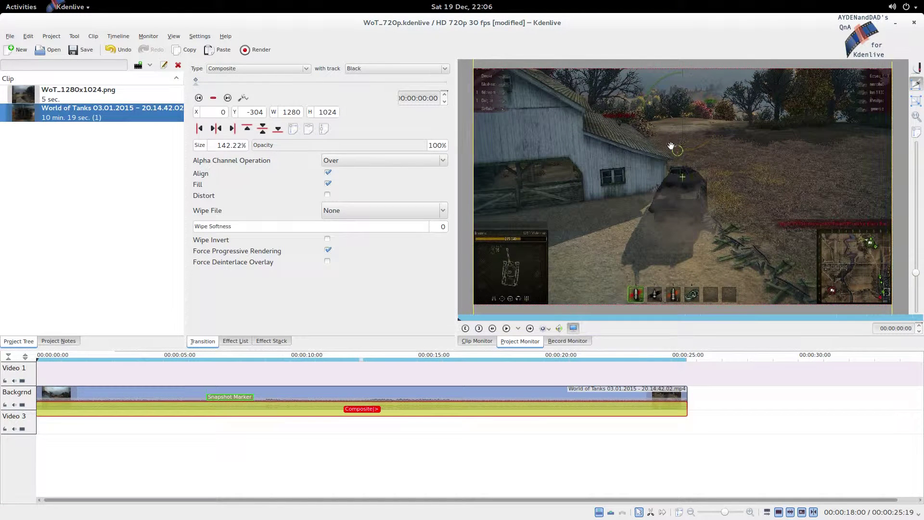
pyautogui.moveTo(672, 204); pyautogui.dragTo(670, 206)
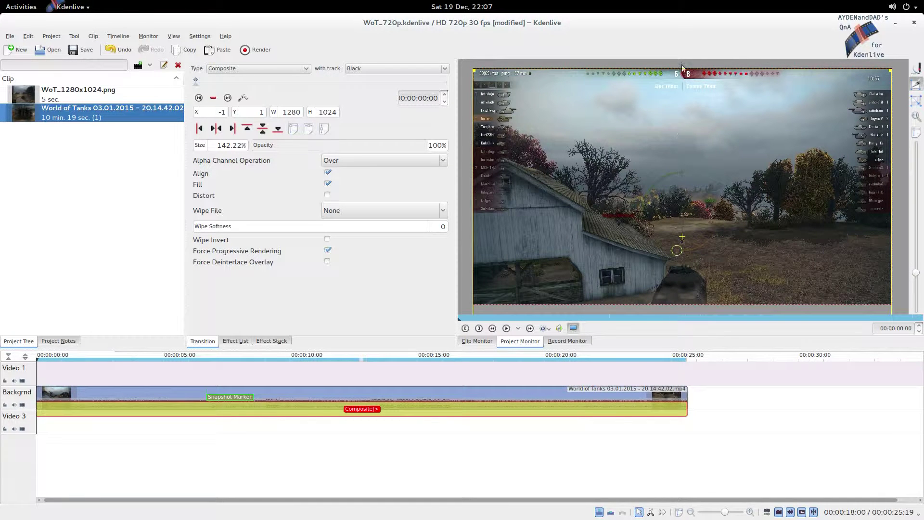
pyautogui.moveTo(674, 202); pyautogui.dragTo(677, 208)
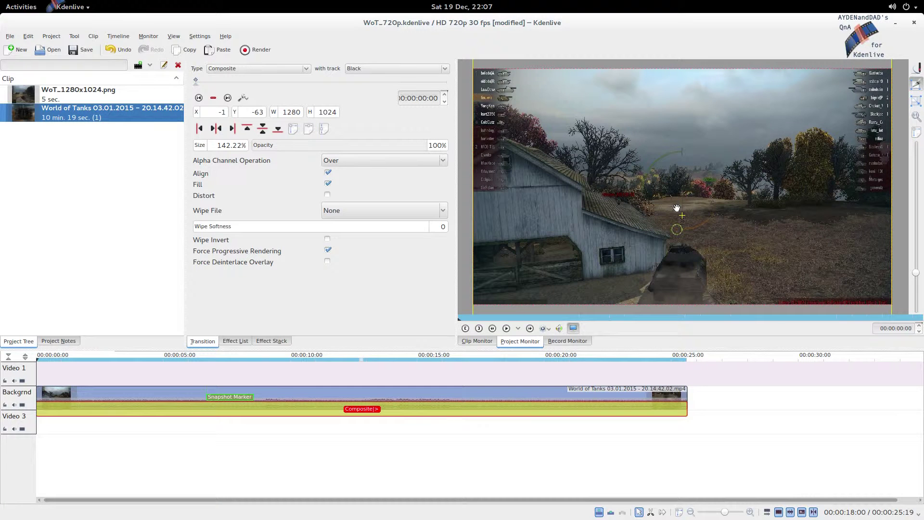
# Step: Enter X 0 and Y -69 in the Composite position fields
pyautogui.doubleClick(223, 112)
pyautogui.write('0')
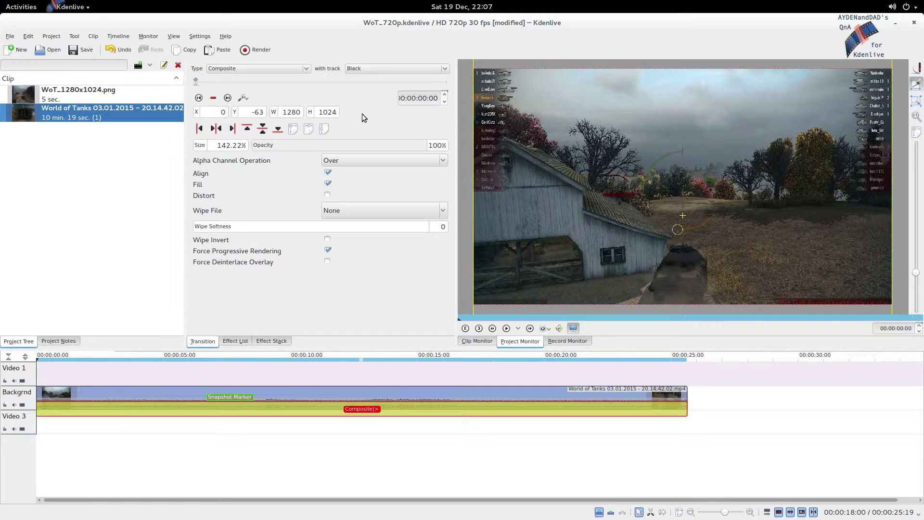
pyautogui.click(263, 114)
pyautogui.write('9')
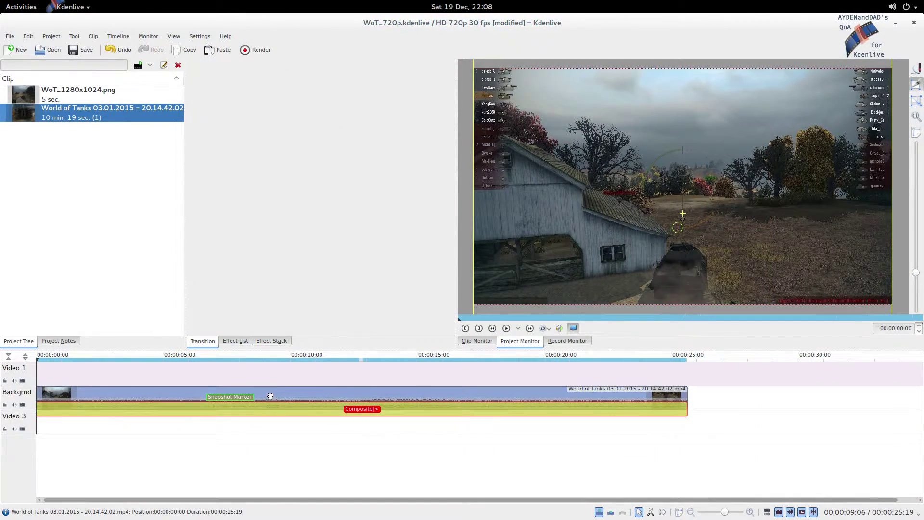
# Step: Copy the Backgrnd clip and paste it onto Video 1, aligned to the timeline start
pyautogui.click(268, 395)
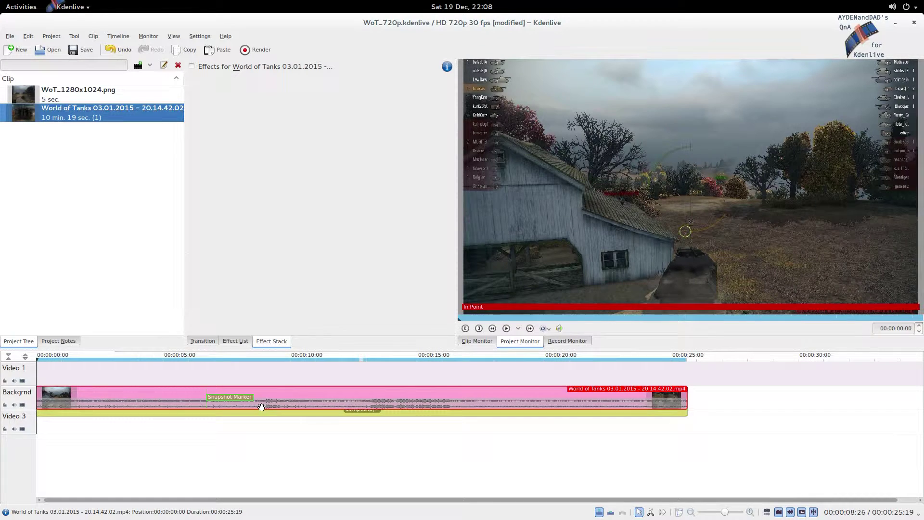
pyautogui.click(259, 410)
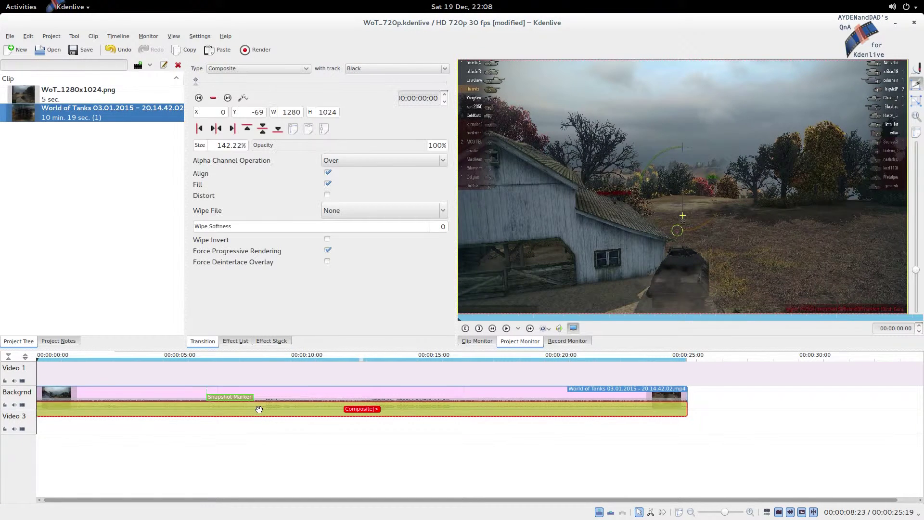
pyautogui.rightClick(261, 396)
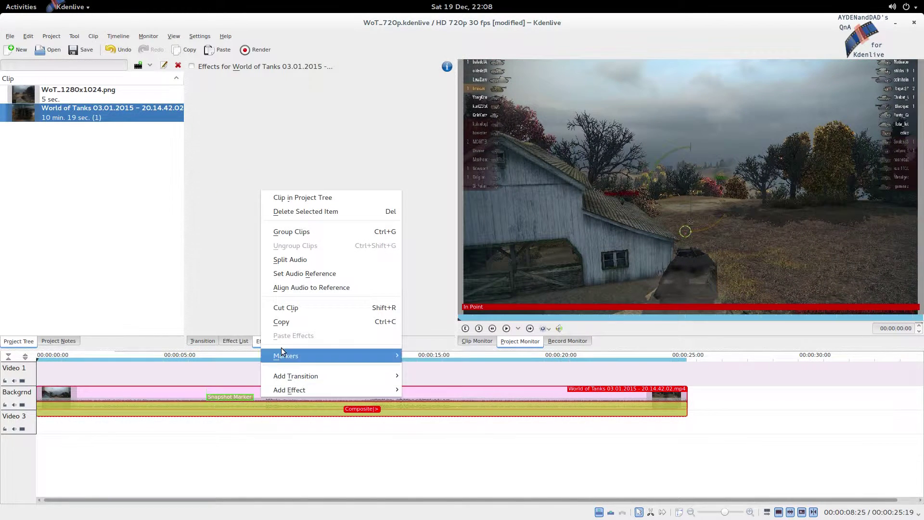
pyautogui.click(287, 322)
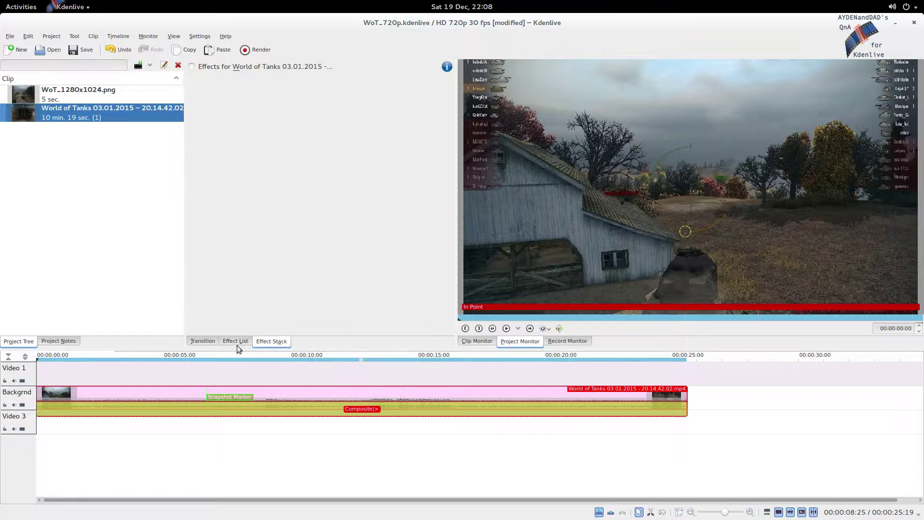
pyautogui.rightClick(63, 367)
pyautogui.click(80, 401)
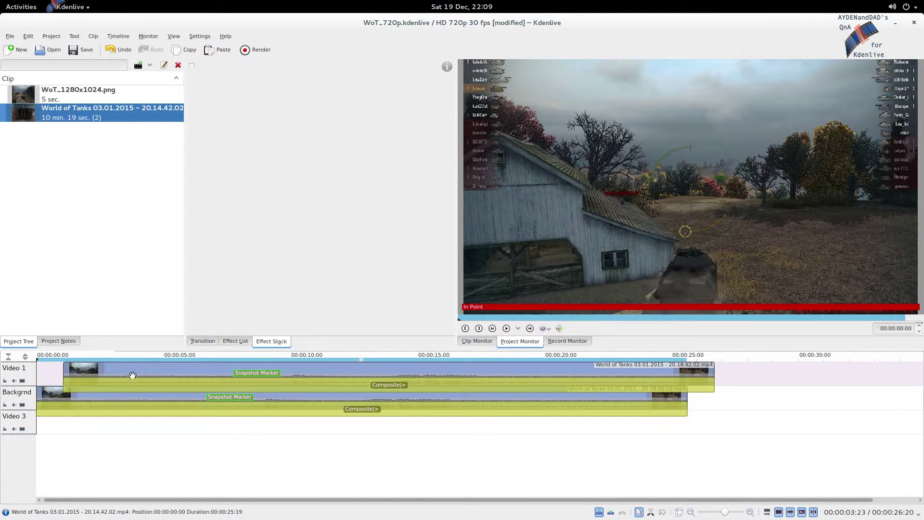
pyautogui.moveTo(133, 375); pyautogui.dragTo(109, 371)
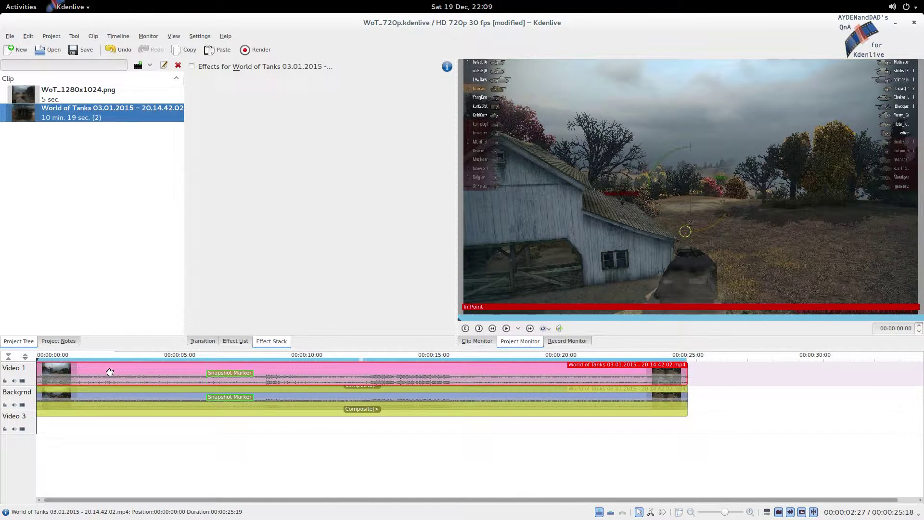
# Step: Save the project and make the top clip's composite blend with Video 2
pyautogui.click(132, 389)
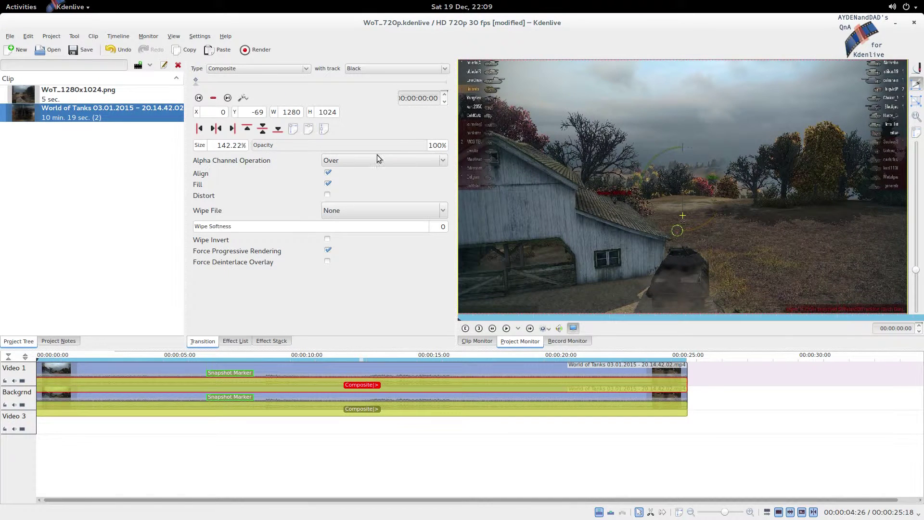
pyautogui.hotkey('ctrl', 's')
pyautogui.click(419, 69)
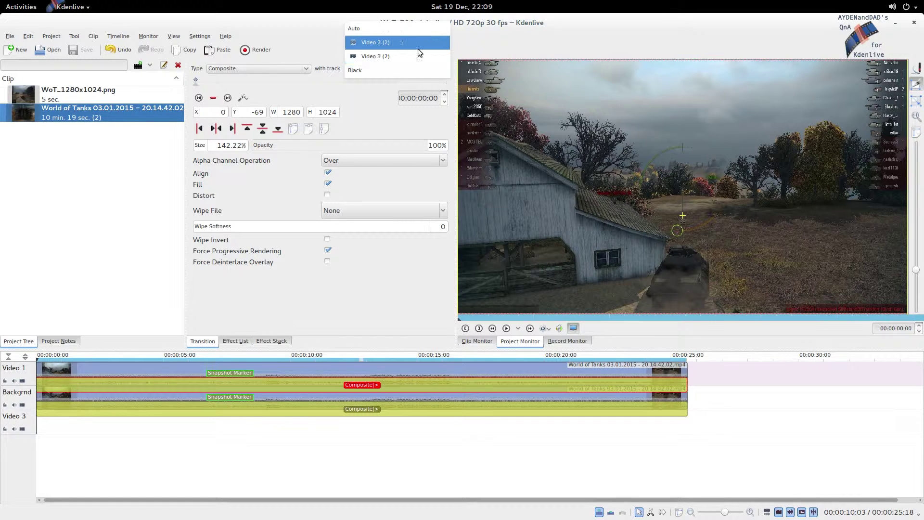
pyautogui.click(417, 47)
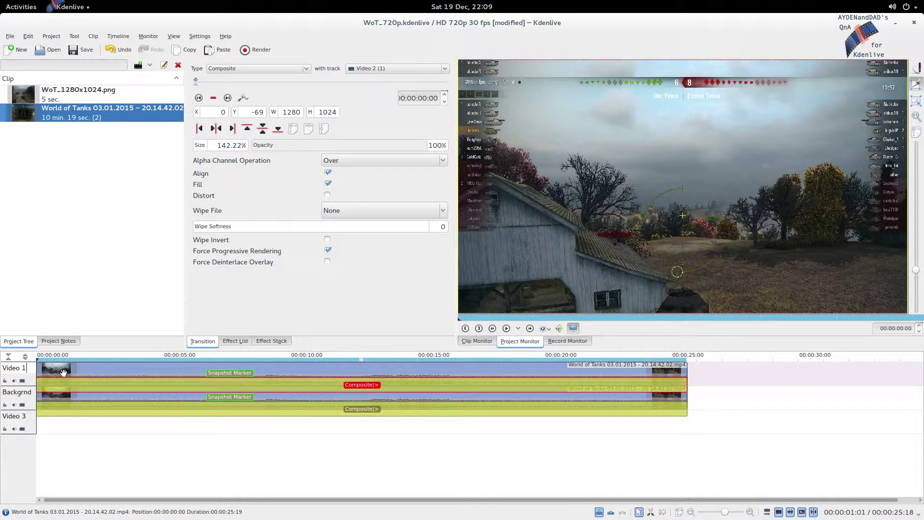
# Step: Add the Edge Crop effect to the top World of Tanks clip
pyautogui.click(164, 371)
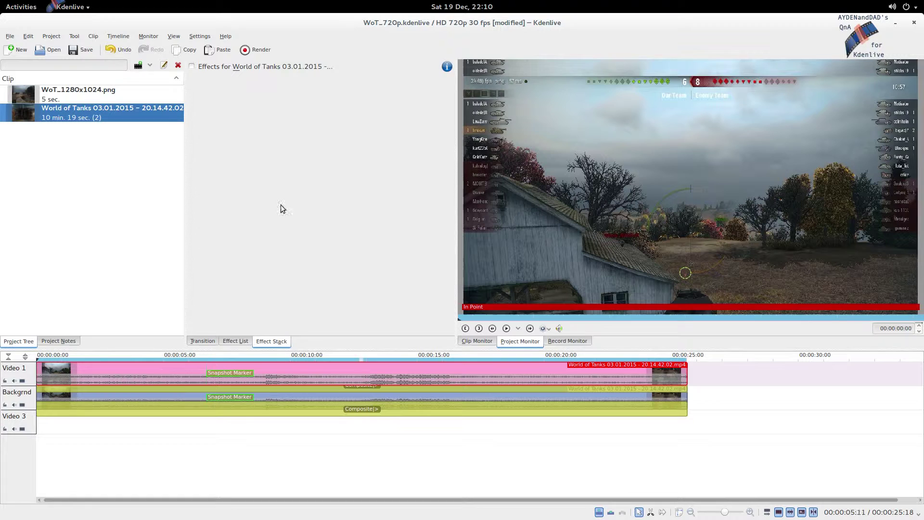
pyautogui.rightClick(187, 373)
pyautogui.moveTo(324, 370)
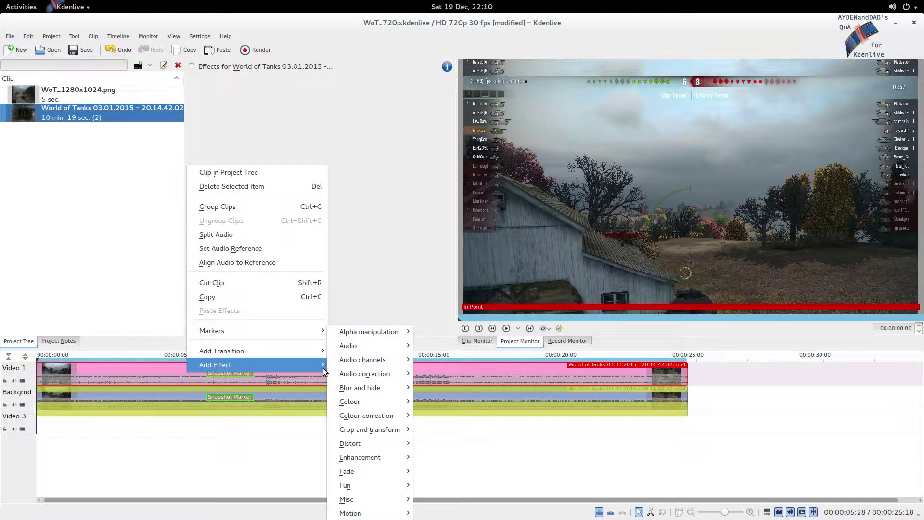
pyautogui.moveTo(381, 429)
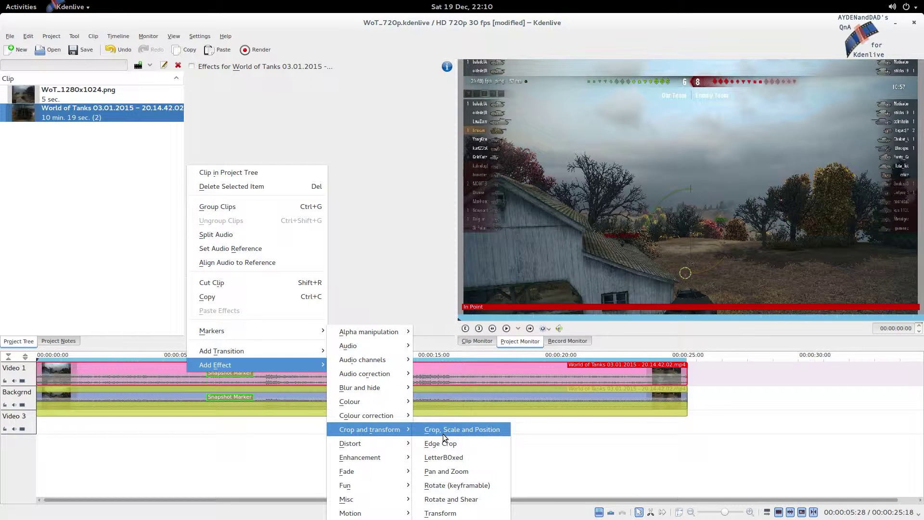
pyautogui.click(443, 442)
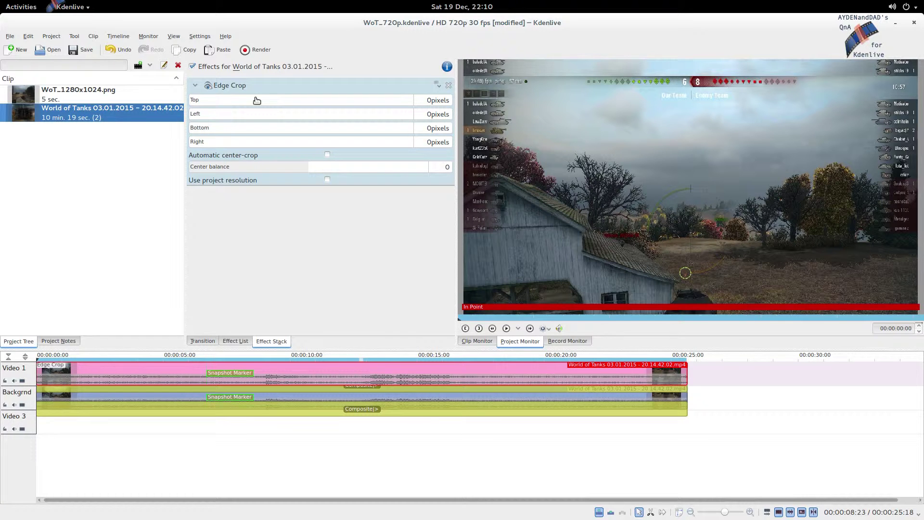
# Step: Crop the clip's top and right edges down toward the tank status panel
pyautogui.moveTo(256, 100); pyautogui.dragTo(338, 116)
pyautogui.click(232, 143)
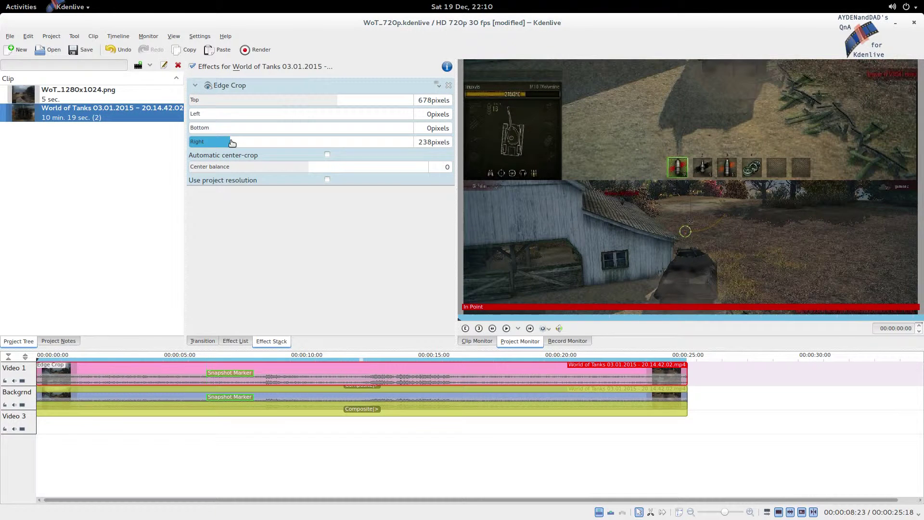
pyautogui.moveTo(231, 142); pyautogui.dragTo(293, 142)
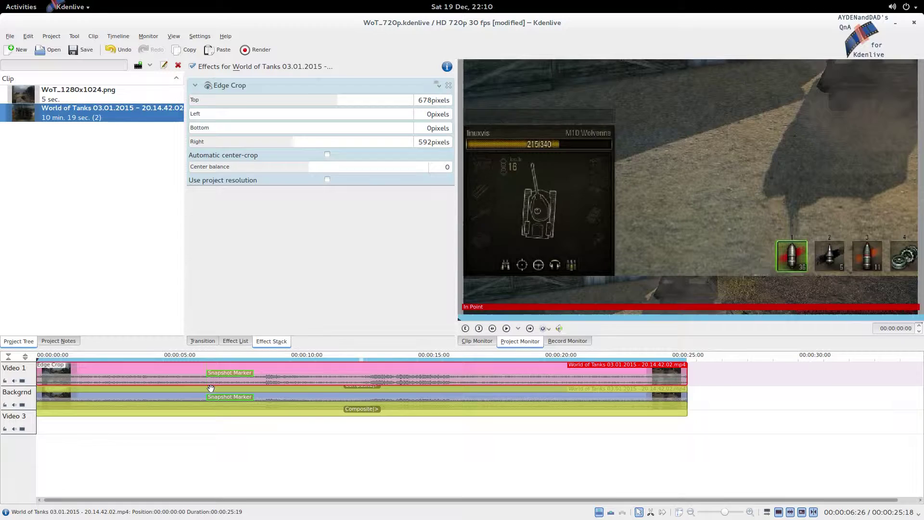
pyautogui.click(211, 387)
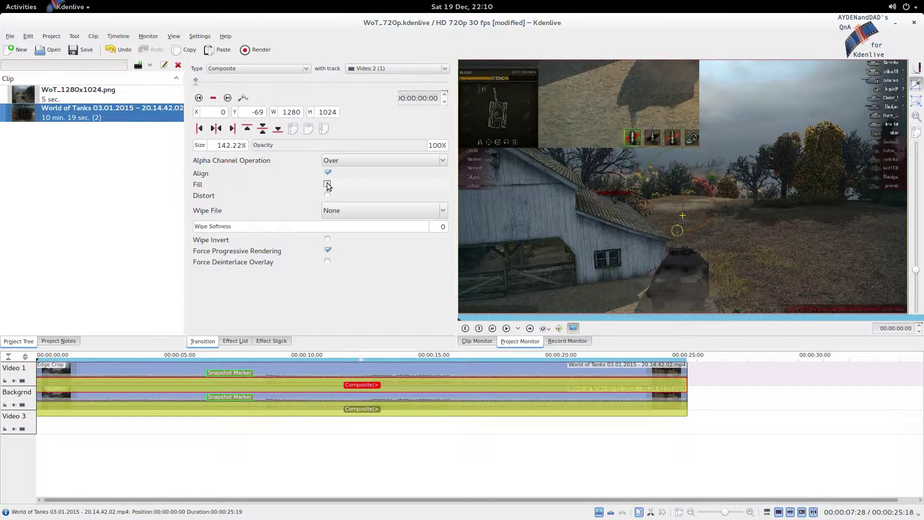
pyautogui.click(186, 373)
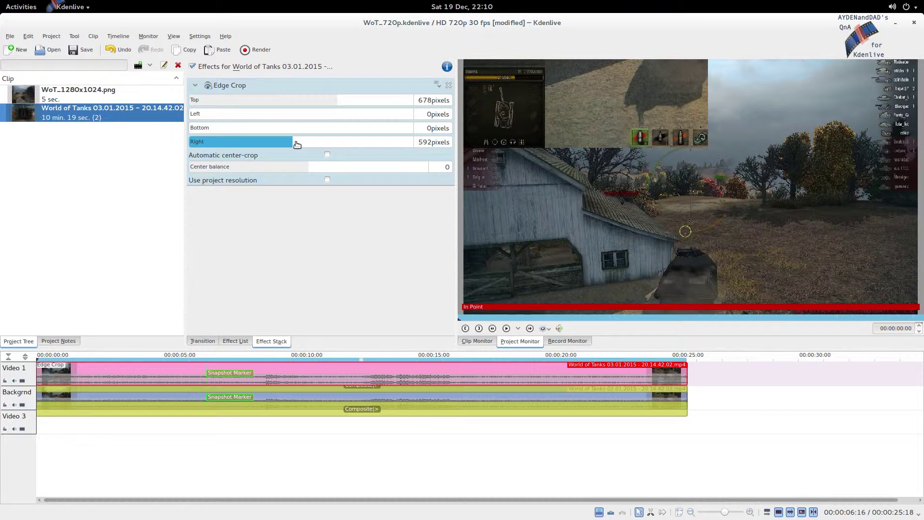
pyautogui.moveTo(297, 144); pyautogui.dragTo(373, 146)
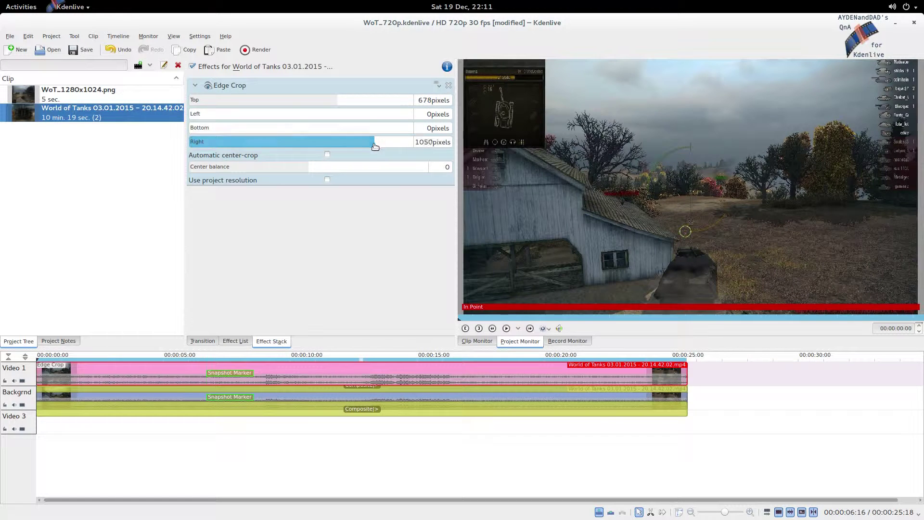
# Step: Finish the crop at Top 794, Right 1050 and move the status panel to the lower left
pyautogui.click(320, 385)
pyautogui.moveTo(495, 111); pyautogui.dragTo(497, 141)
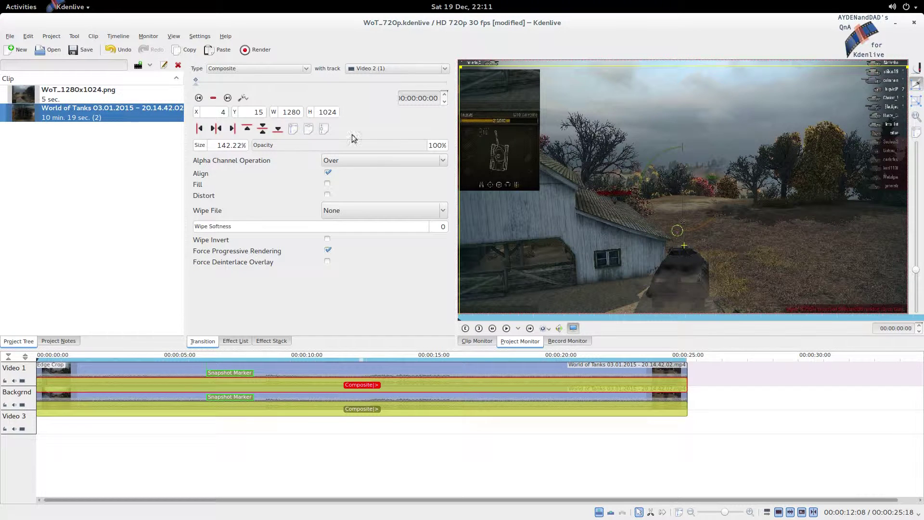
pyautogui.click(208, 378)
pyautogui.moveTo(321, 99); pyautogui.dragTo(365, 101)
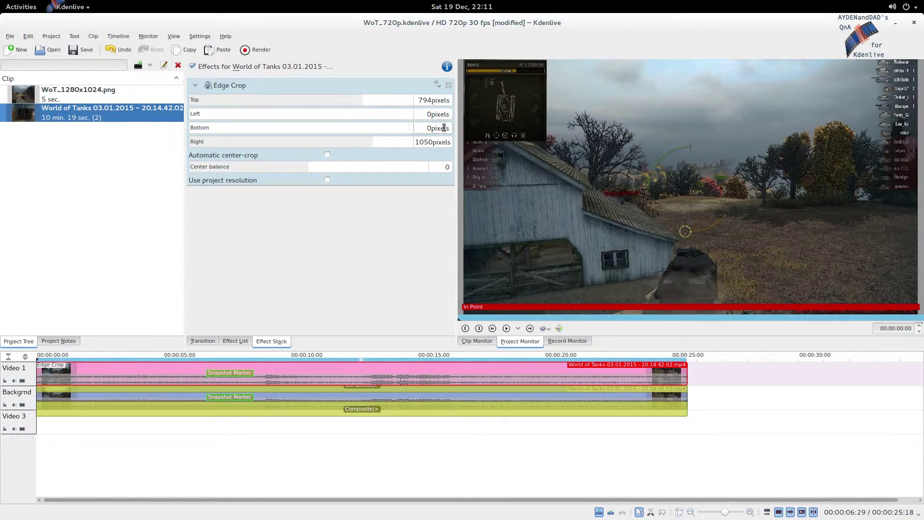
pyautogui.click(263, 387)
pyautogui.moveTo(507, 129); pyautogui.dragTo(505, 215)
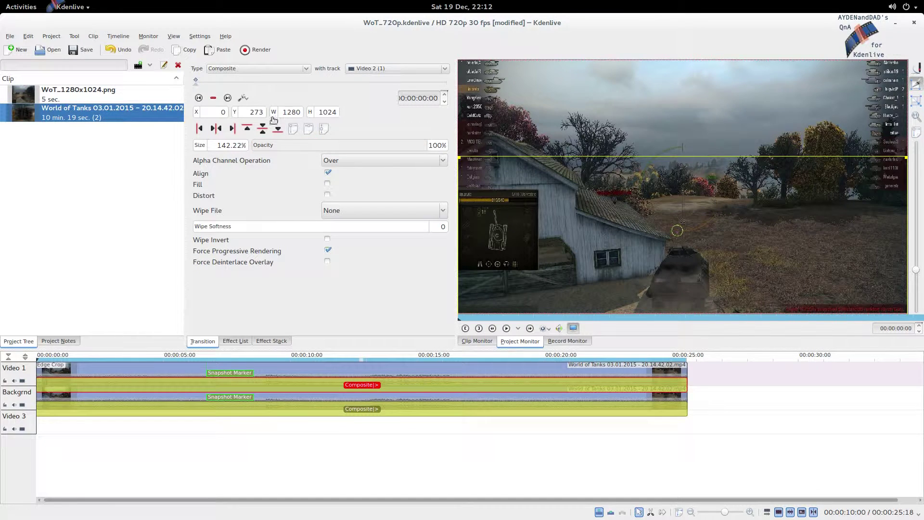
# Step: Set the status overlay's composite Y position to 272
pyautogui.doubleClick(256, 112)
pyautogui.write('272')
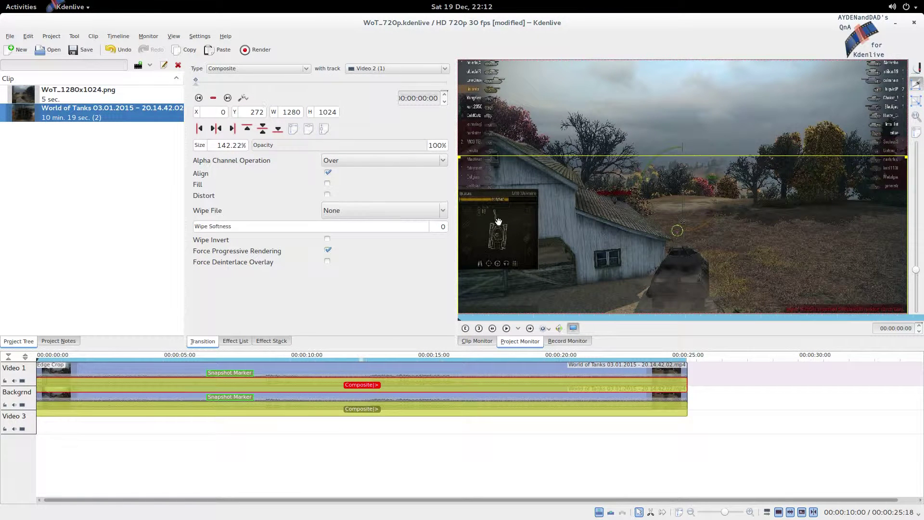
pyautogui.doubleClick(225, 112)
pyautogui.press('Return')
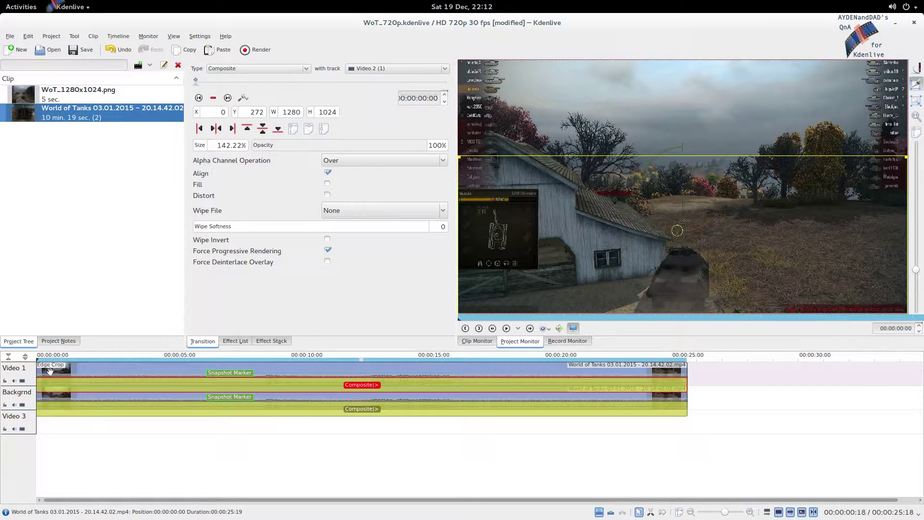
# Step: Rename the top track 'Status' and save the project
pyautogui.click(22, 369)
pyautogui.write('Status')
pyautogui.click(65, 370)
pyautogui.hotkey('ctrl', 's')
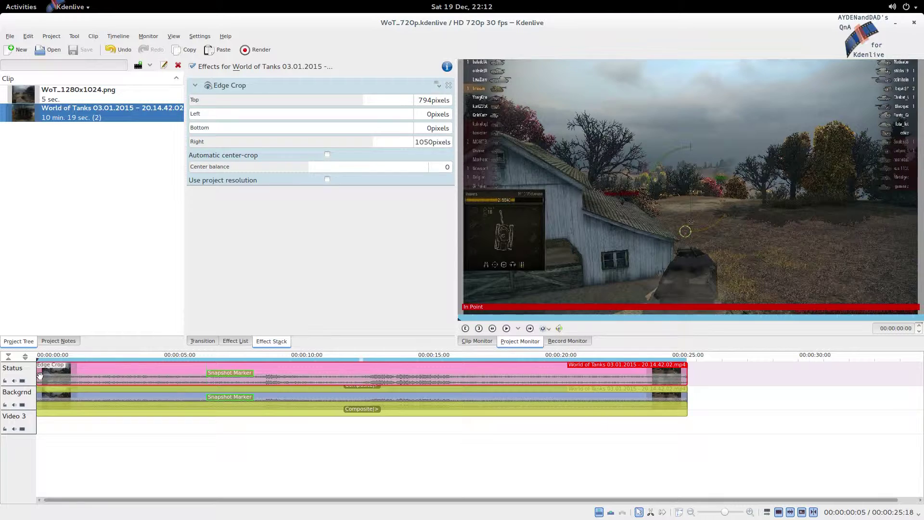
# Step: Insert a new video track above the Status track
pyautogui.rightClick(31, 376)
pyautogui.click(49, 383)
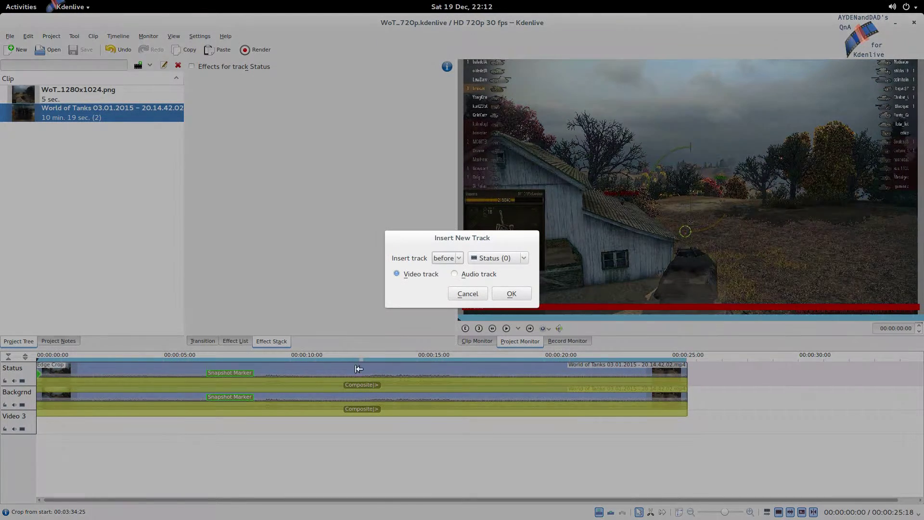
pyautogui.click(516, 294)
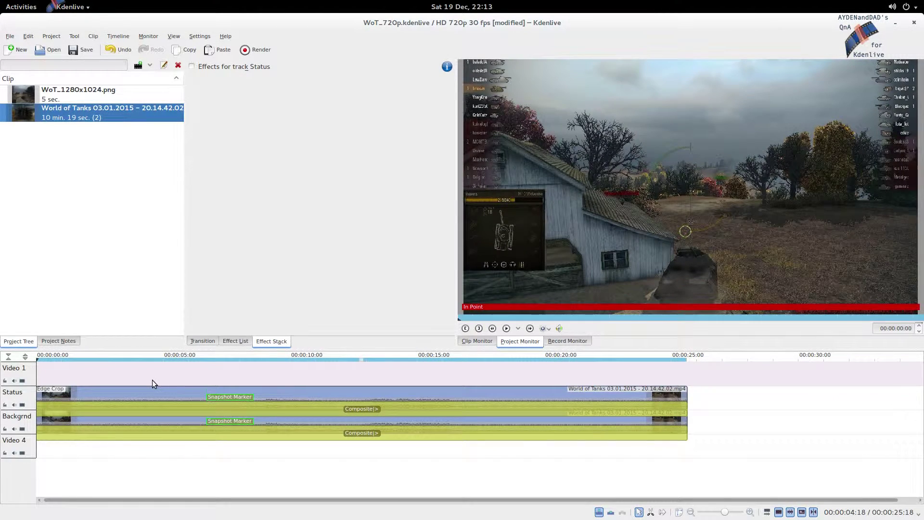
# Step: Copy the cropped Status clip and paste it onto the new Video 1 track
pyautogui.click(134, 391)
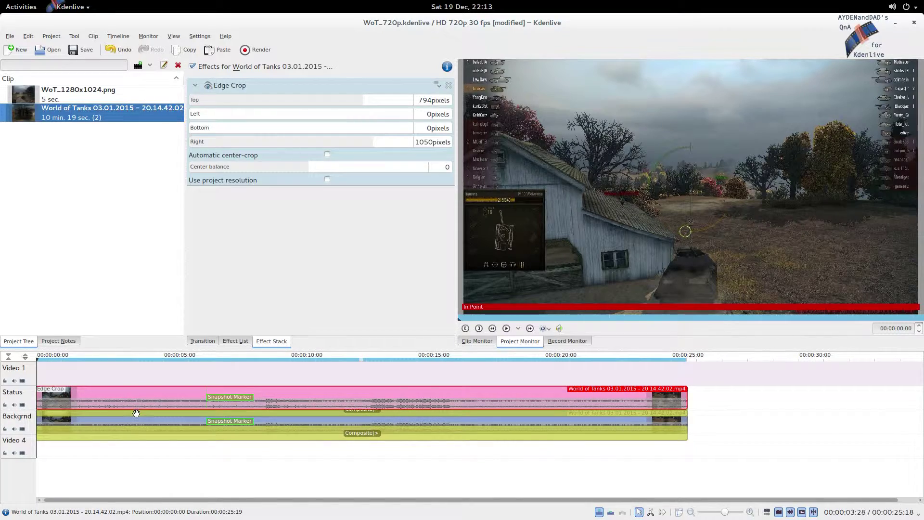
pyautogui.click(136, 413)
pyautogui.rightClick(134, 397)
pyautogui.click(87, 355)
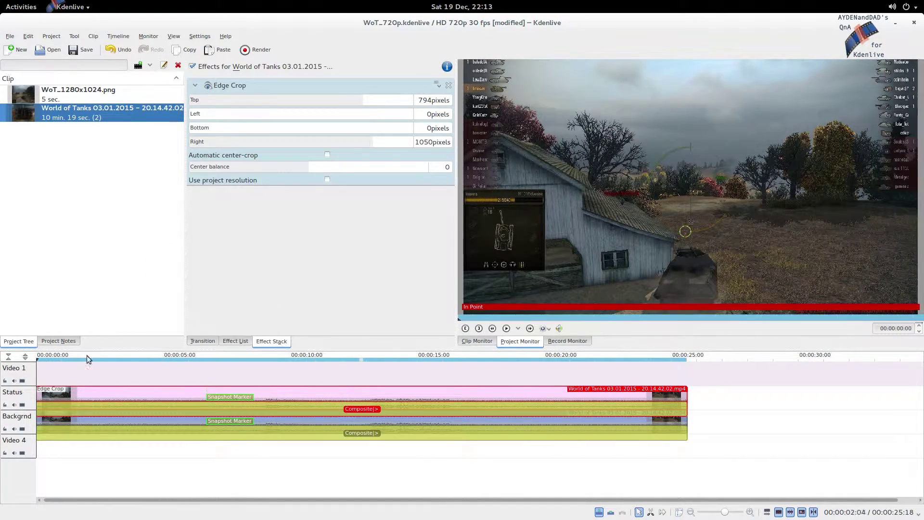
pyautogui.rightClick(39, 371)
pyautogui.click(62, 403)
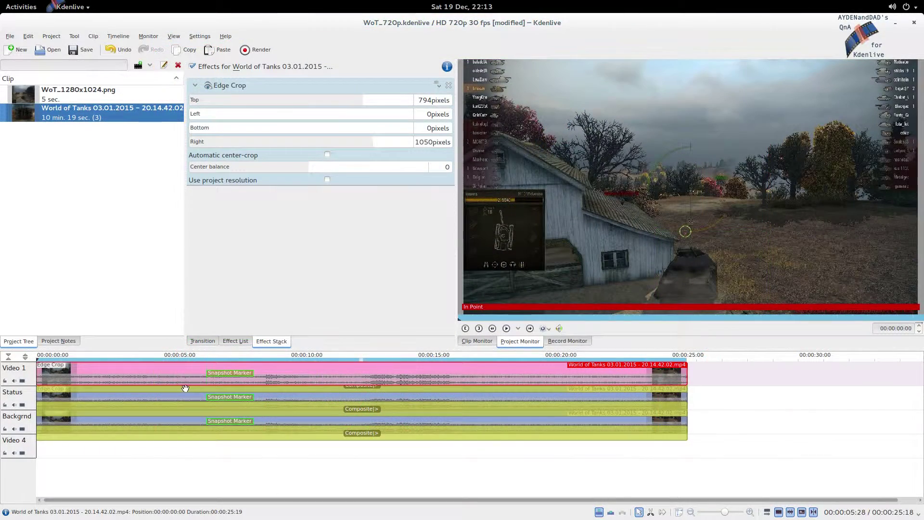
# Step: Clear the copy's right crop to 0 and set its composite X position to 1050
pyautogui.click(374, 117)
pyautogui.moveTo(372, 141); pyautogui.dragTo(190, 147)
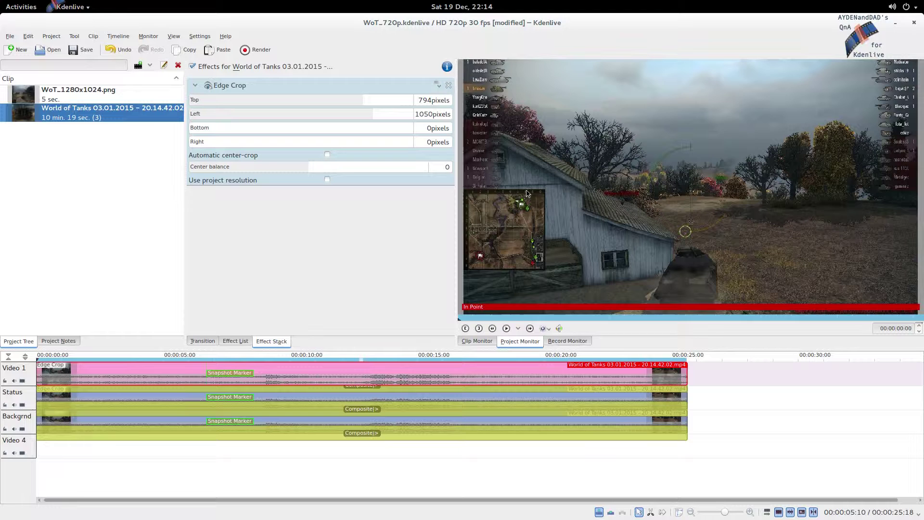
pyautogui.click(295, 388)
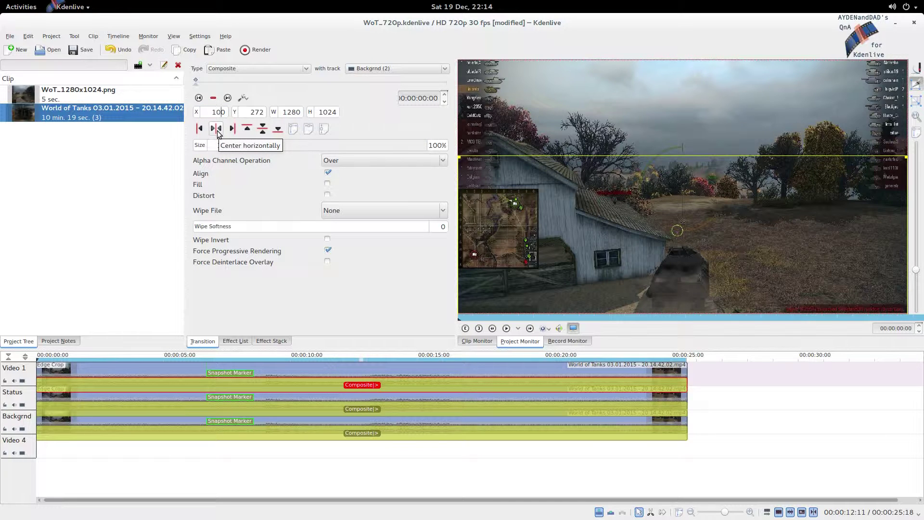
pyautogui.press('Return')
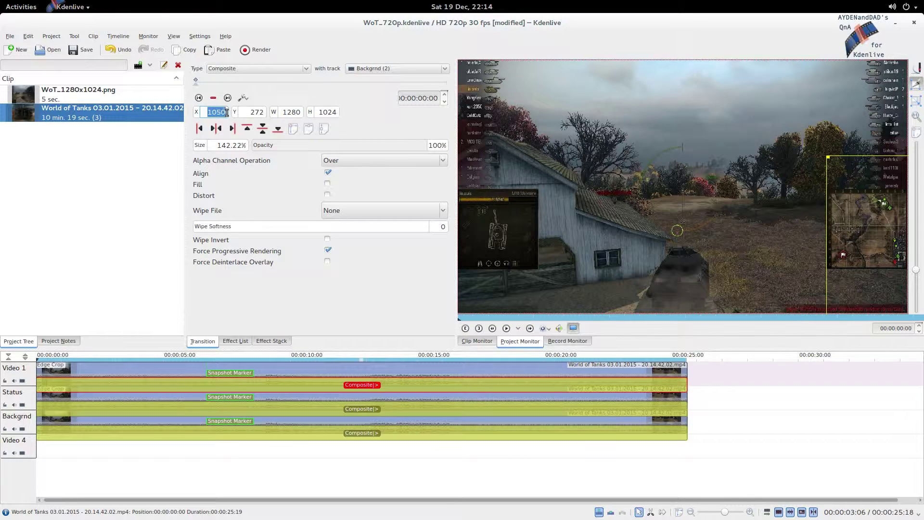
# Step: Set the Edge Crop Left to 1050 and rename the track 'MiniMap'
pyautogui.click(119, 368)
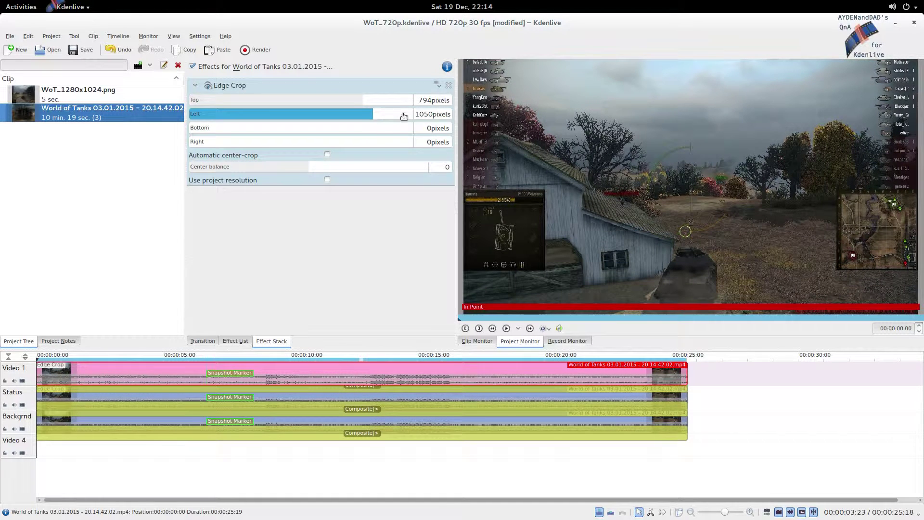
pyautogui.click(433, 114)
pyautogui.doubleClick(433, 114)
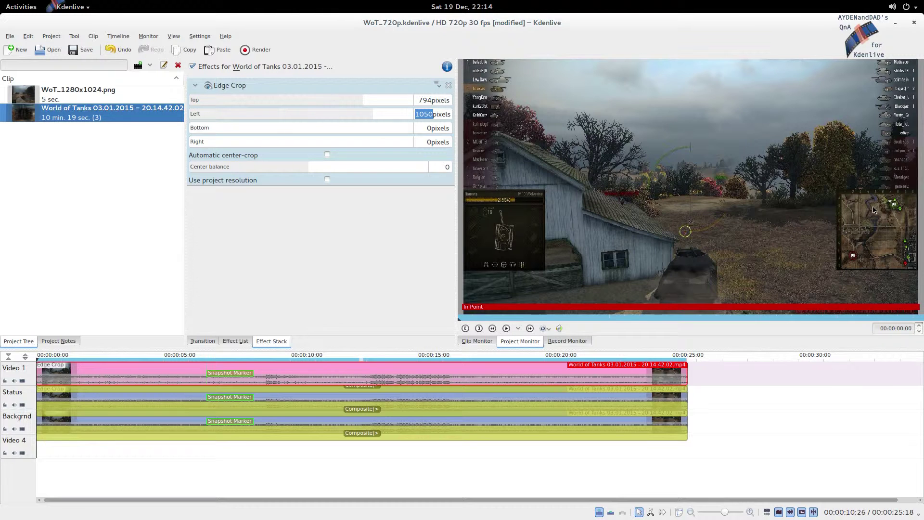
pyautogui.doubleClick(4, 368)
pyautogui.write('MiniMap')
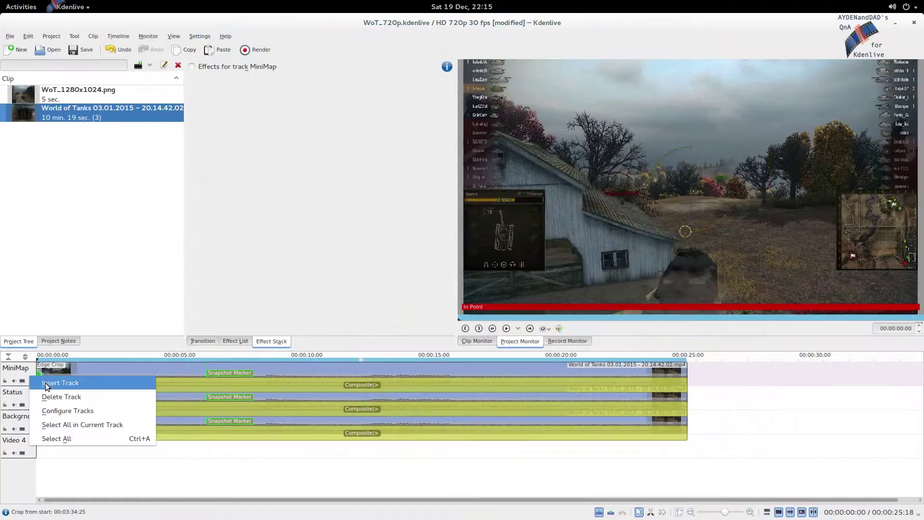
# Step: Insert another video track above MiniMap and remove the empty space so the clips move up
pyautogui.click(47, 387)
pyautogui.click(507, 293)
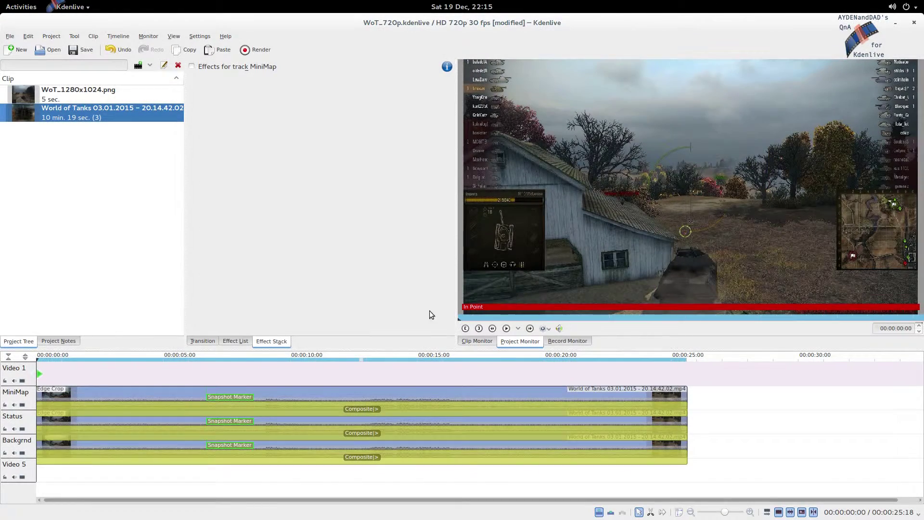
pyautogui.click(155, 399)
pyautogui.click(153, 408)
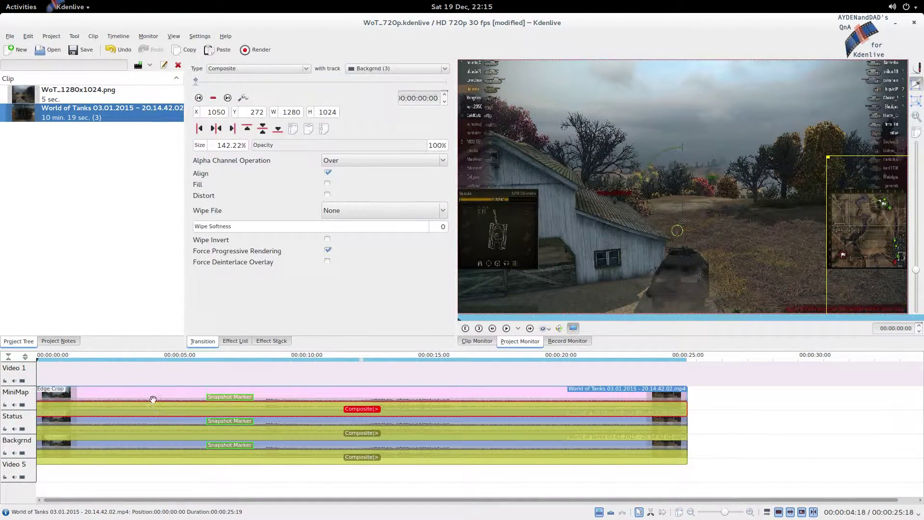
pyautogui.rightClick(153, 399)
pyautogui.press('Escape')
pyautogui.rightClick(42, 367)
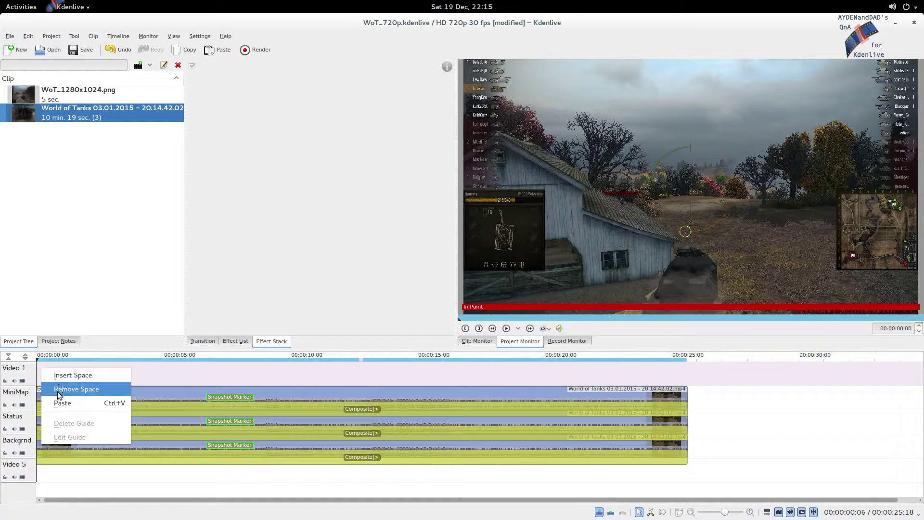
pyautogui.click(58, 390)
# Step: Rename the top track 'Score' and inspect its clip's composite and crop settings
pyautogui.click(61, 380)
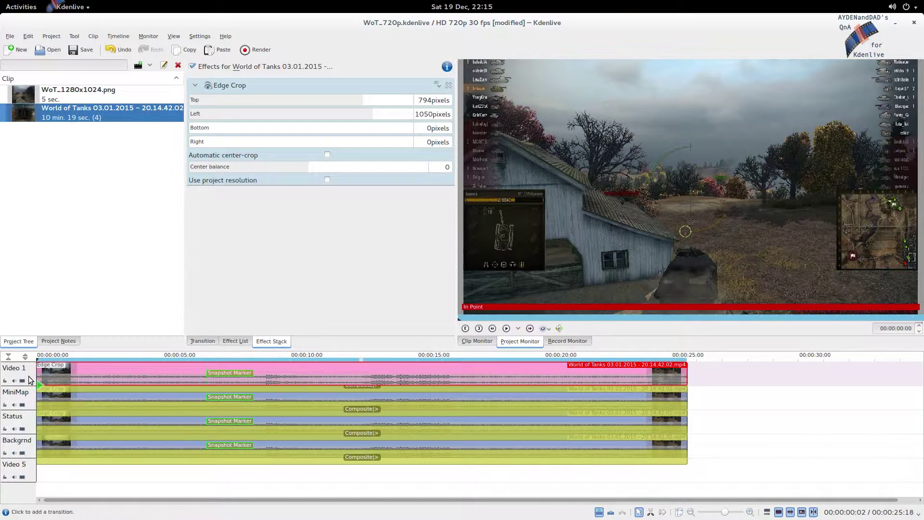
pyautogui.hotkey('ctrl', 'a')
pyautogui.write('Score')
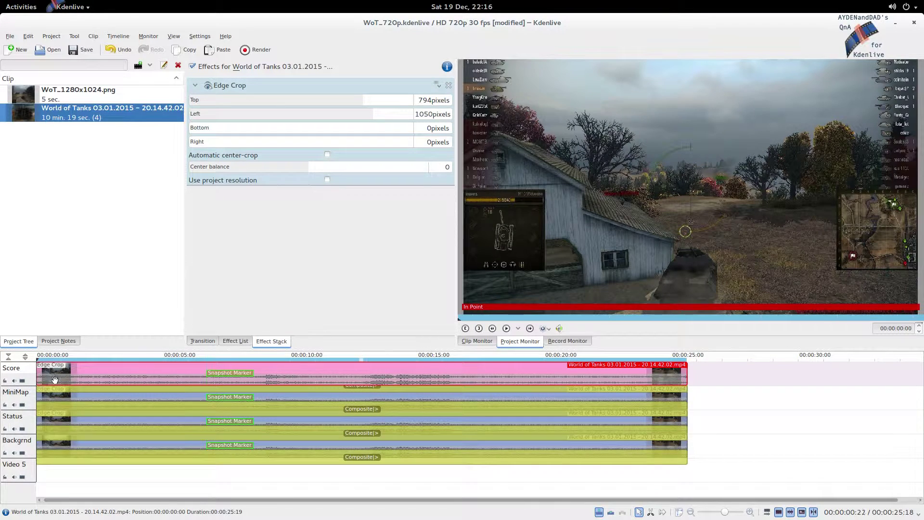
pyautogui.click(73, 387)
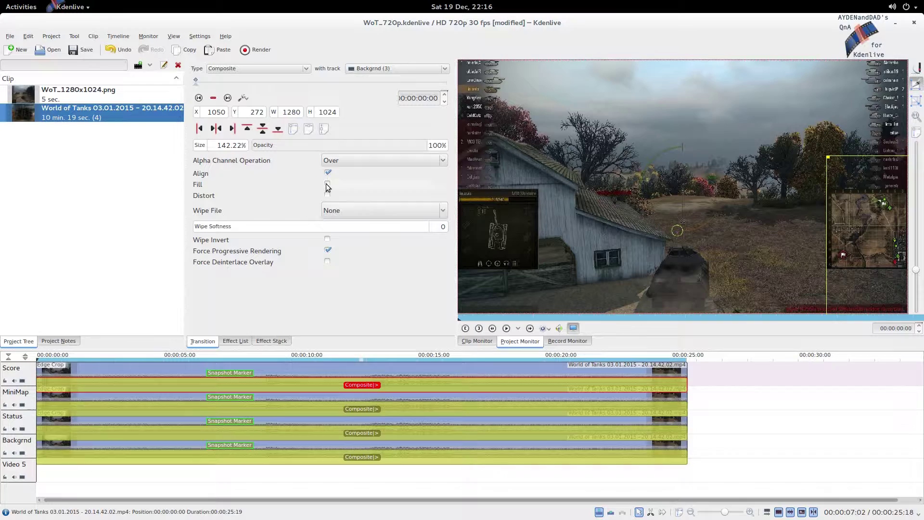
pyautogui.click(159, 368)
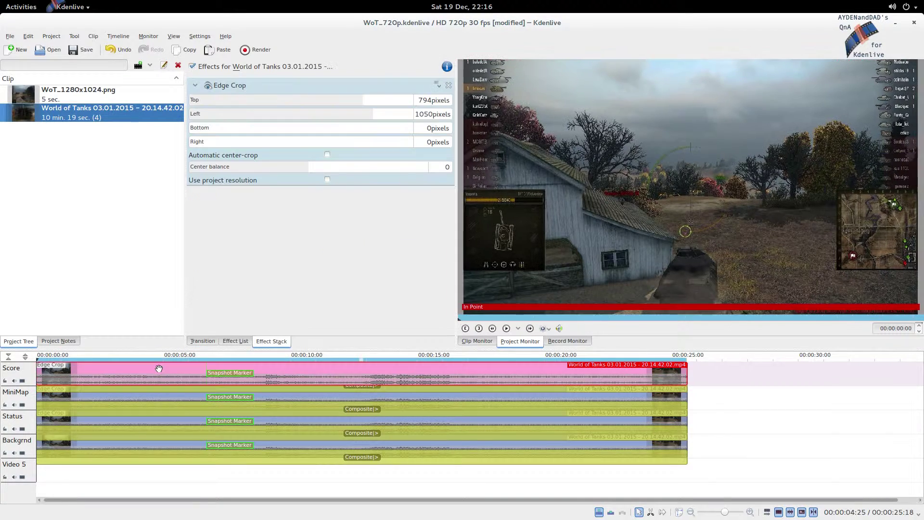
# Step: Reduce the Score clip's top and left crops, then move its overlay up and left
pyautogui.moveTo(361, 100); pyautogui.dragTo(192, 111)
pyautogui.moveTo(370, 118); pyautogui.dragTo(395, 140)
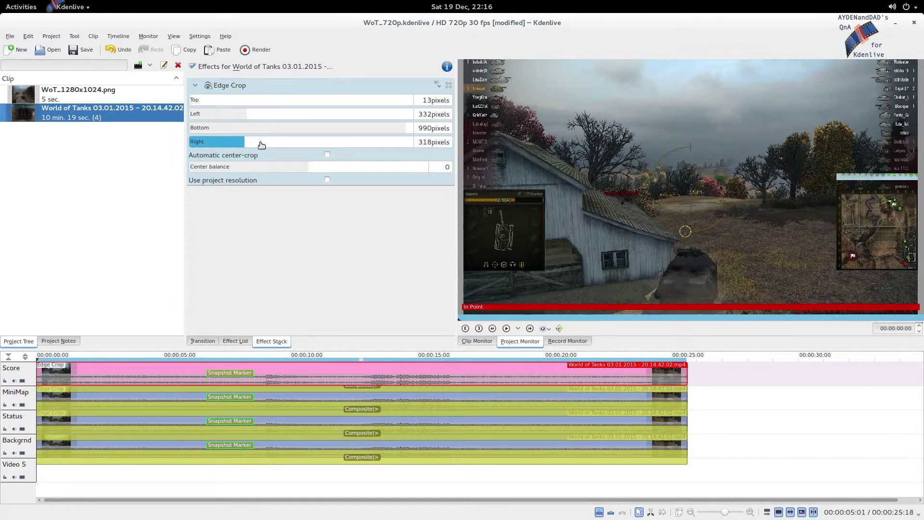
pyautogui.click(216, 377)
pyautogui.moveTo(862, 222); pyautogui.dragTo(605, 194)
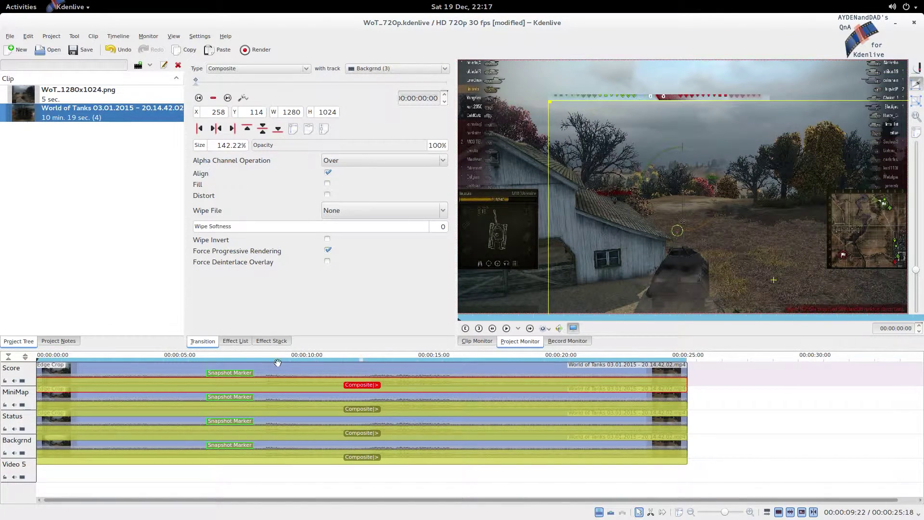
# Step: Refine the Score crop to Top 0, Left 335, Bottom 992, Right 332; shift the banner to X 334, Y 129
pyautogui.click(252, 371)
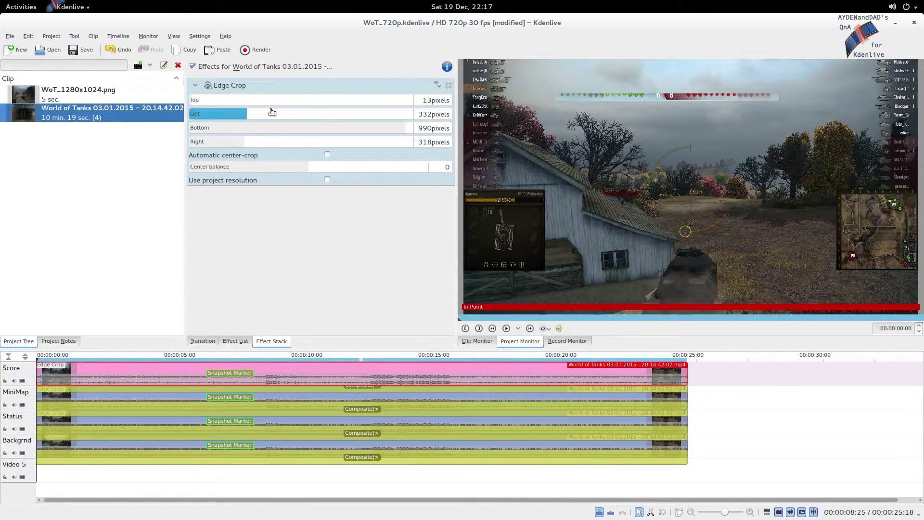
pyautogui.scroll(-9, 253, 100)
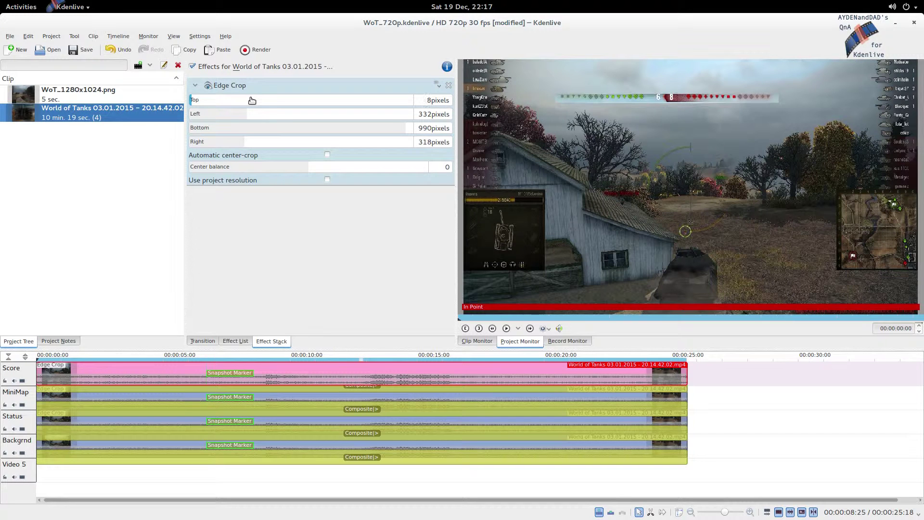
pyautogui.scroll(-3, 252, 100)
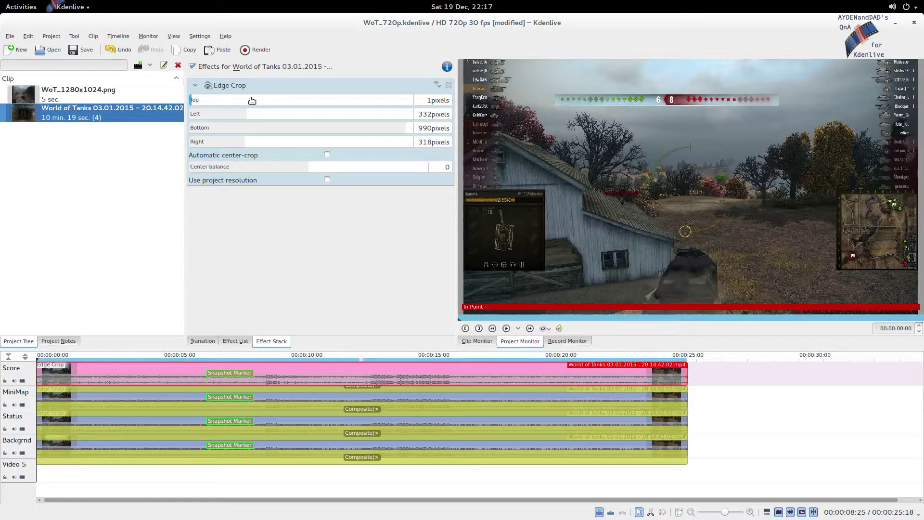
pyautogui.scroll(-1, 252, 99)
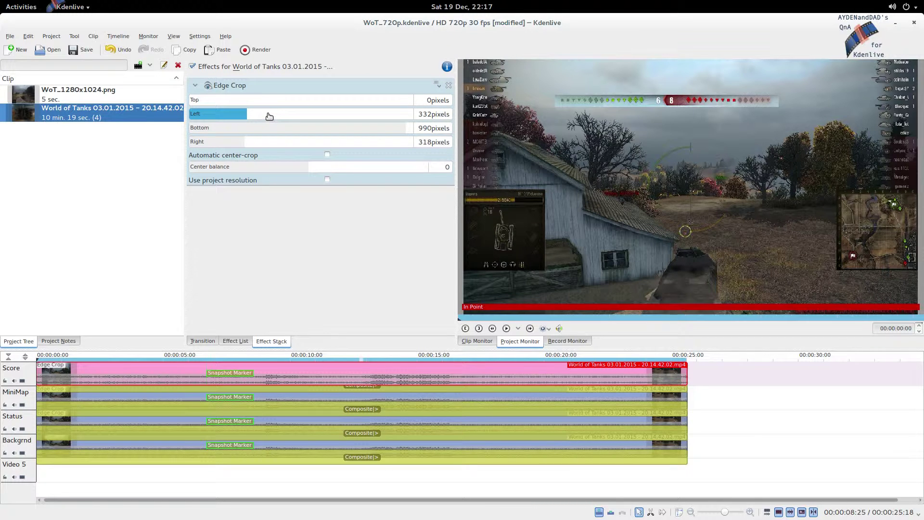
pyautogui.scroll(3, 269, 117)
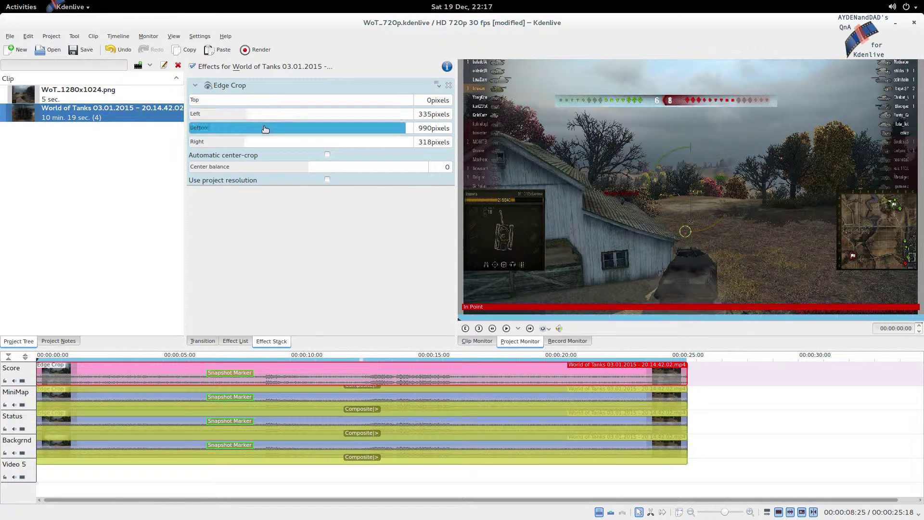
pyautogui.scroll(2, 265, 133)
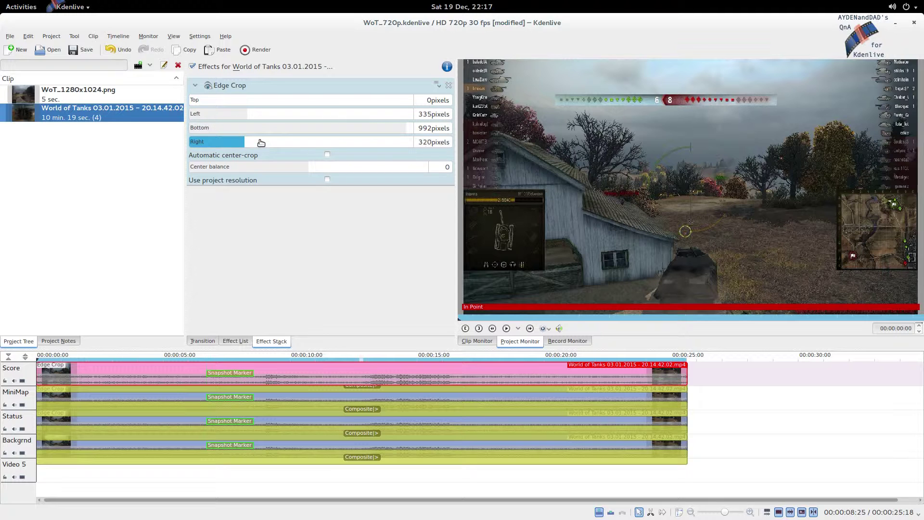
pyautogui.scroll(9, 261, 142)
pyautogui.scroll(1, 261, 143)
pyautogui.scroll(1, 260, 143)
pyautogui.click(177, 387)
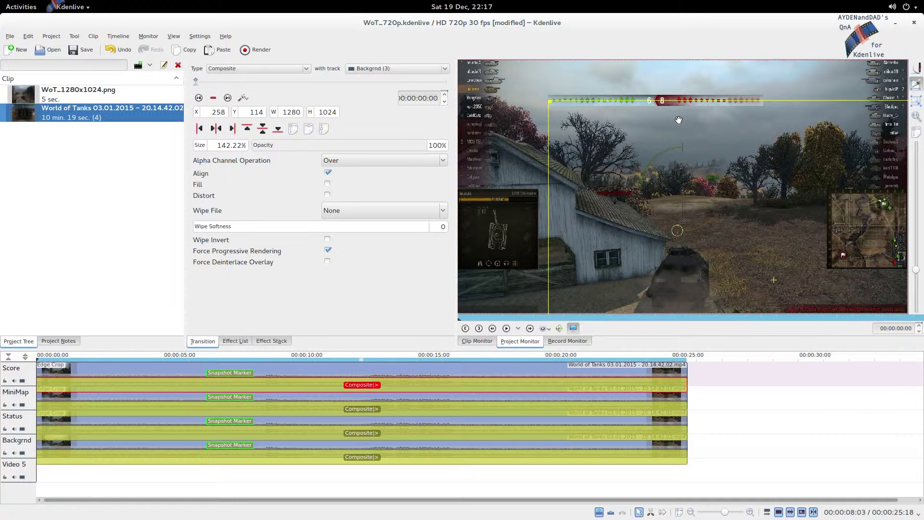
pyautogui.moveTo(678, 120); pyautogui.dragTo(705, 125)
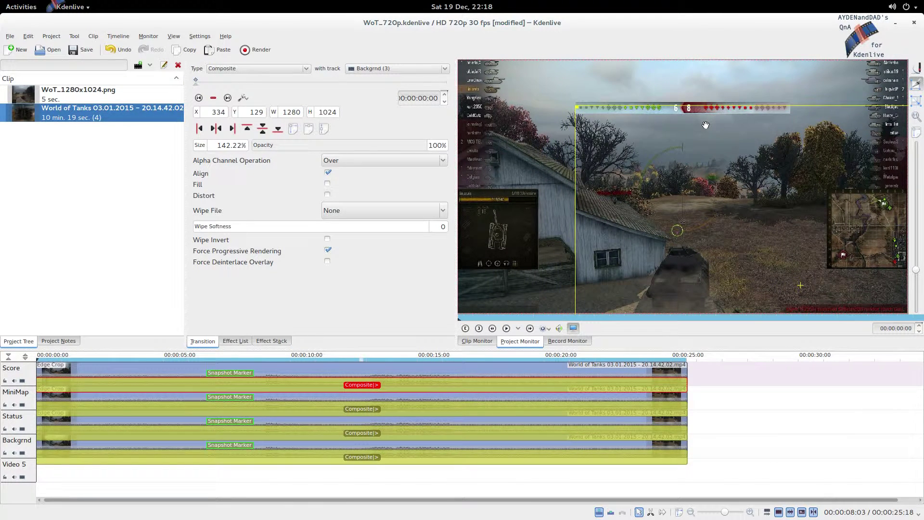
# Step: Crop less from the Score clip's bottom and nudge its overlay vertically
pyautogui.click(248, 369)
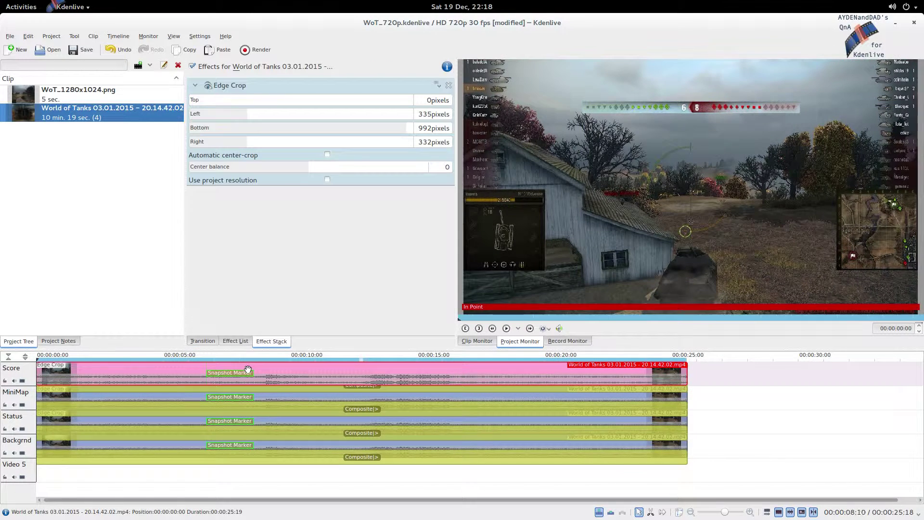
pyautogui.click(398, 129)
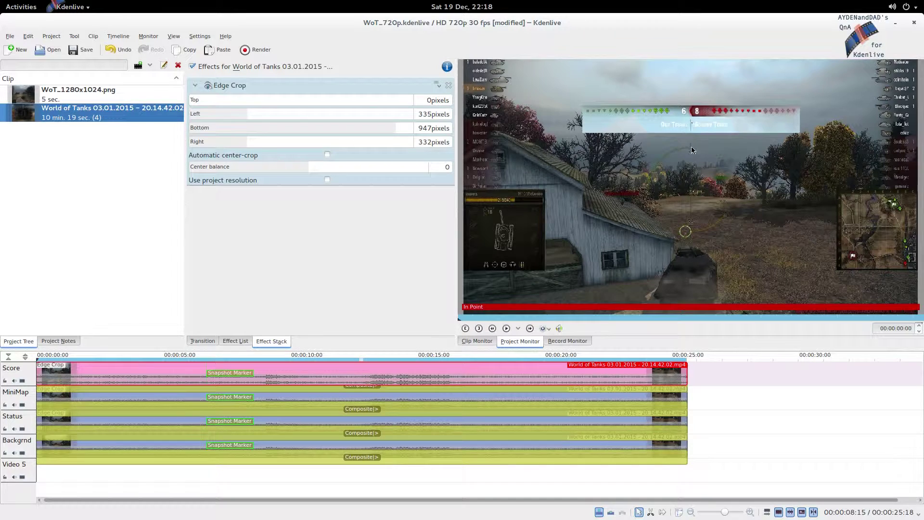
pyautogui.click(393, 385)
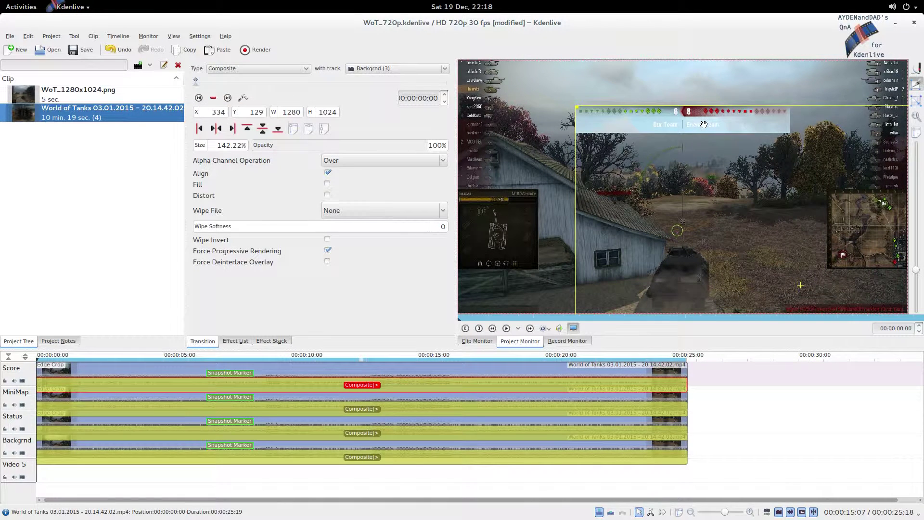
pyautogui.moveTo(703, 133); pyautogui.dragTo(703, 128)
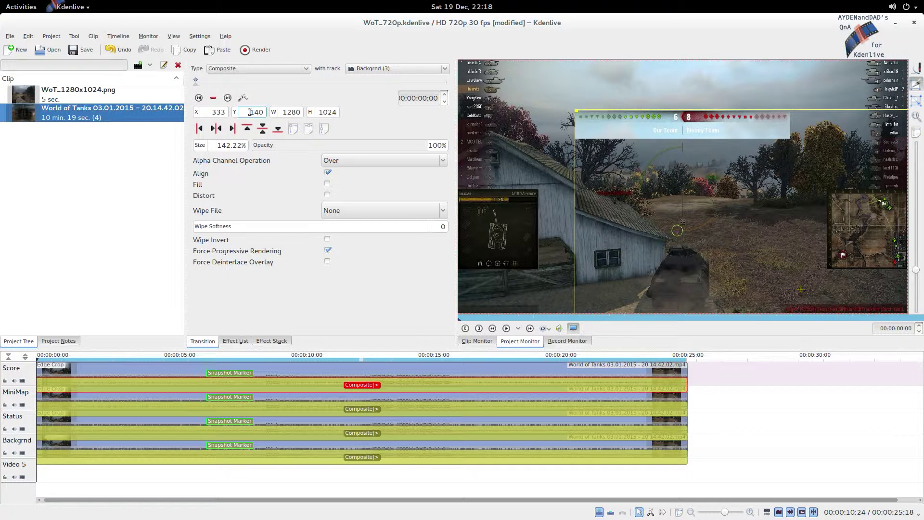
# Step: Try vertical positions 10, 50, 40 and 36 for the score overlay
pyautogui.moveTo(249, 111); pyautogui.dragTo(257, 112)
pyautogui.press('BackSpace')
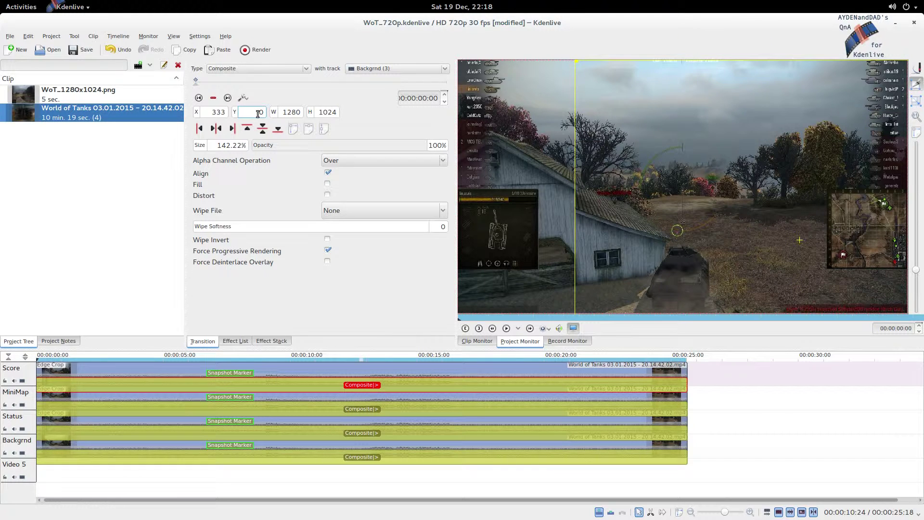
pyautogui.write('100')
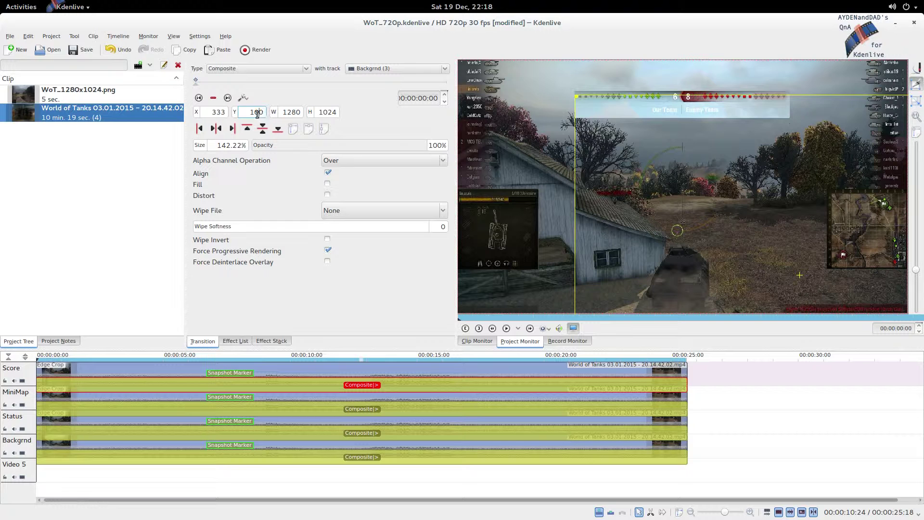
pyautogui.moveTo(263, 113); pyautogui.dragTo(248, 113)
pyautogui.write('50')
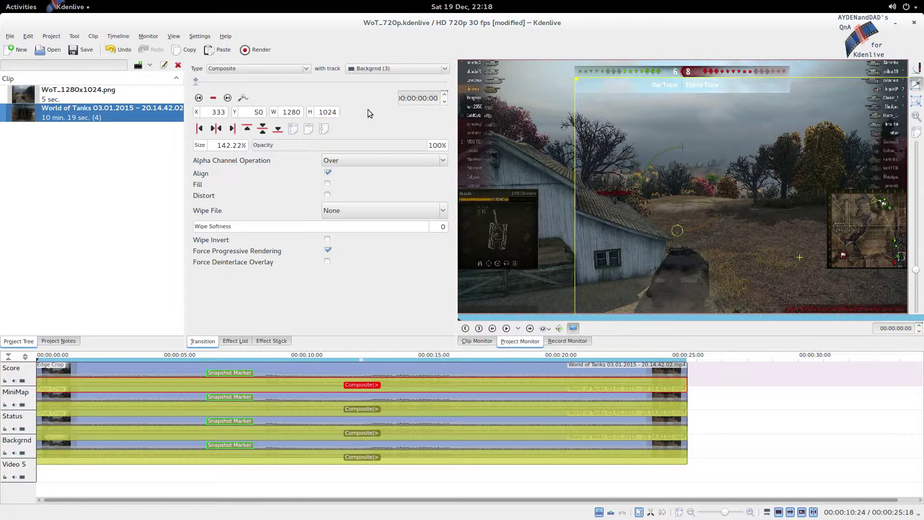
pyautogui.doubleClick(258, 112)
pyautogui.write('40')
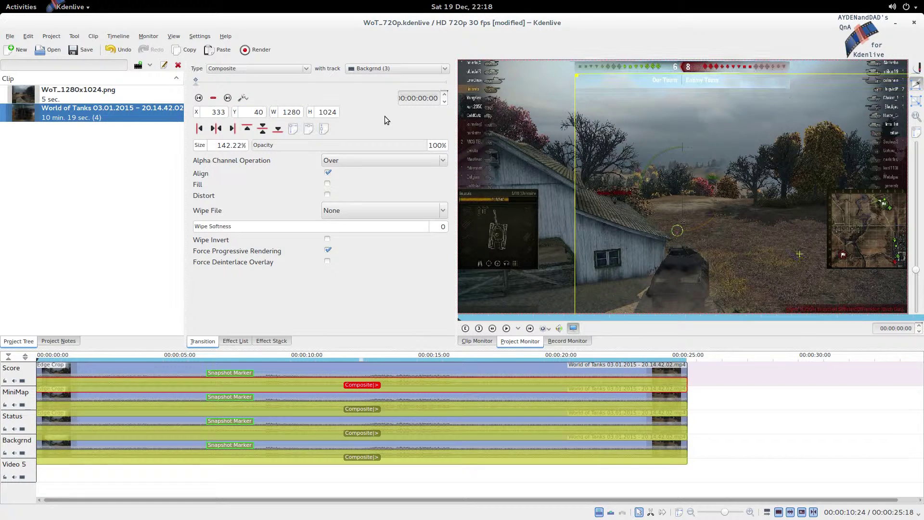
pyautogui.doubleClick(257, 112)
pyautogui.write('36')
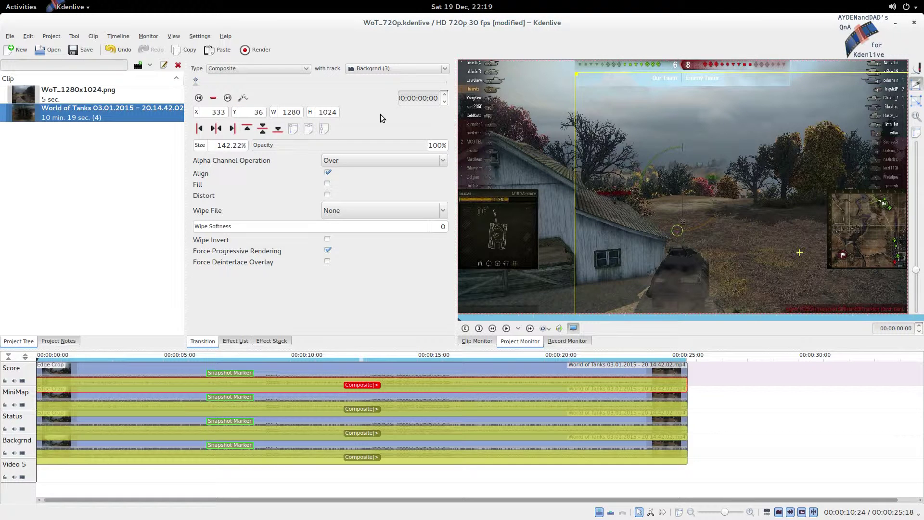
# Step: Set the score overlay to Y 43 and the Edge Crop Bottom to 994 pixels
pyautogui.click(242, 369)
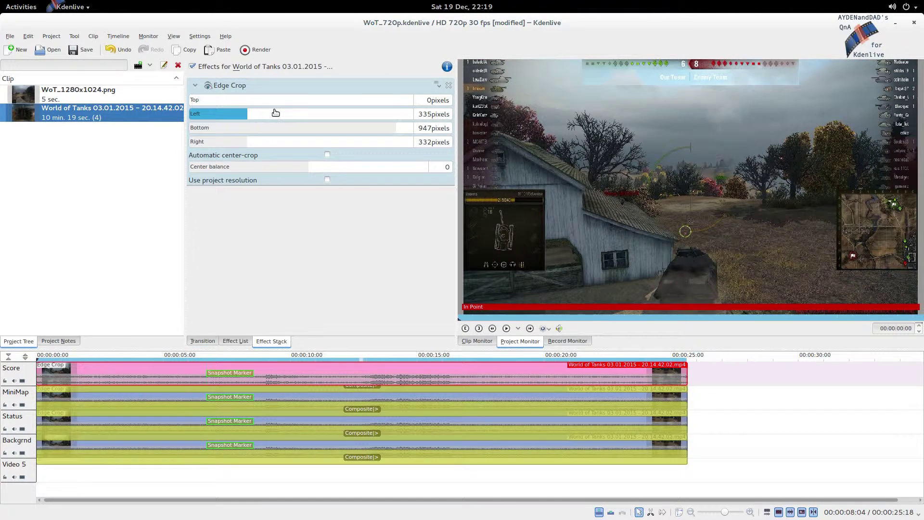
pyautogui.moveTo(380, 128); pyautogui.dragTo(406, 129)
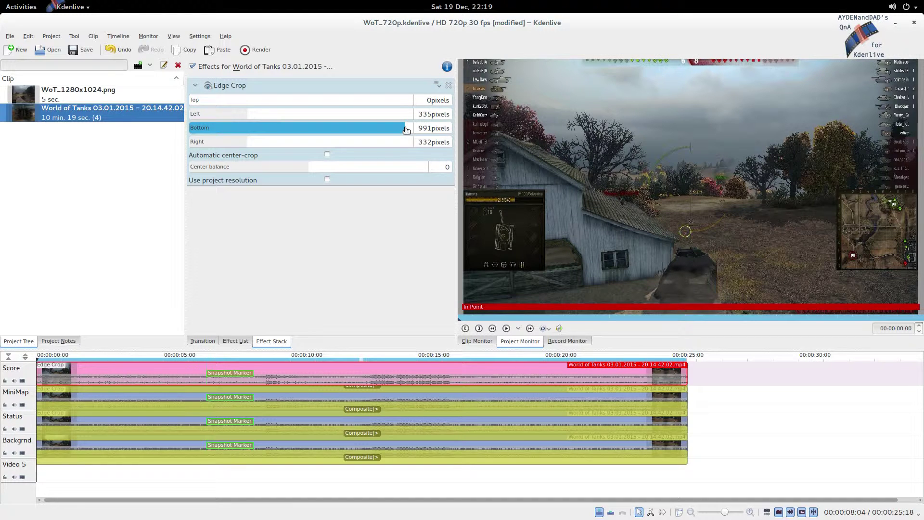
pyautogui.click(247, 385)
pyautogui.click(260, 113)
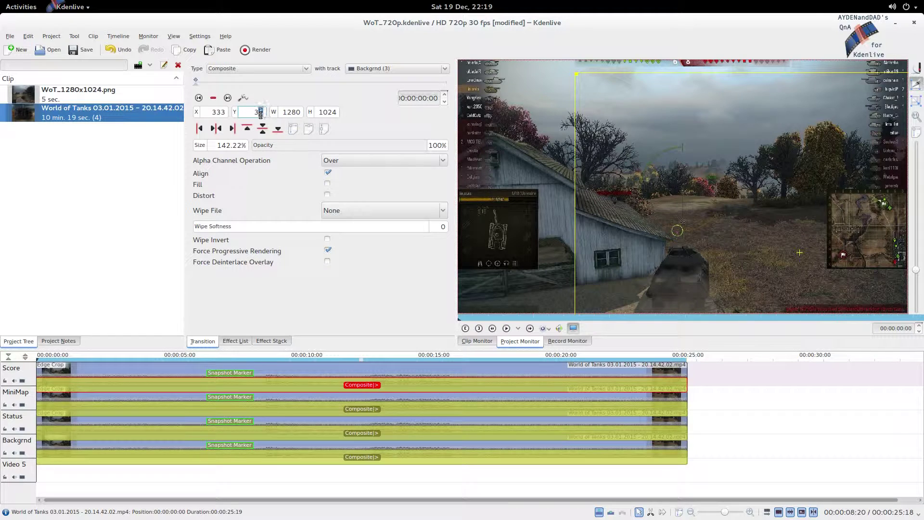
pyautogui.write('40')
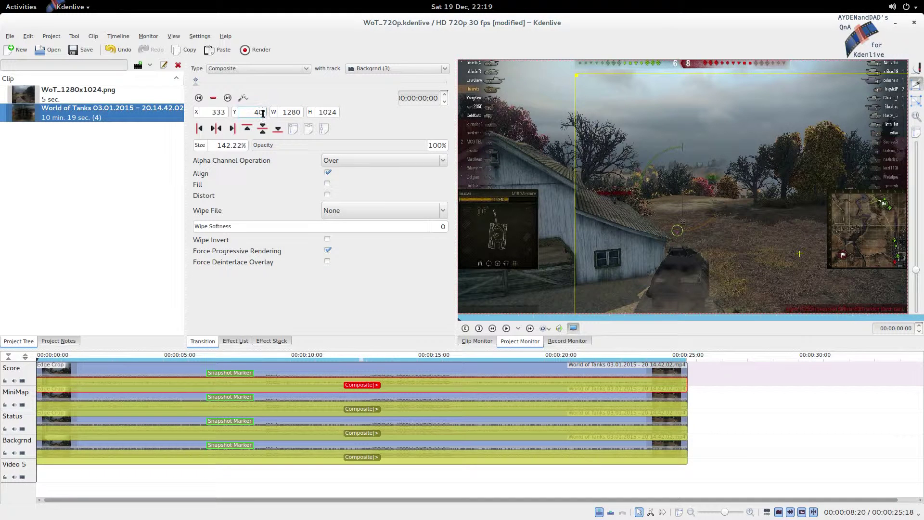
pyautogui.press('BackSpace')
pyautogui.write('4')
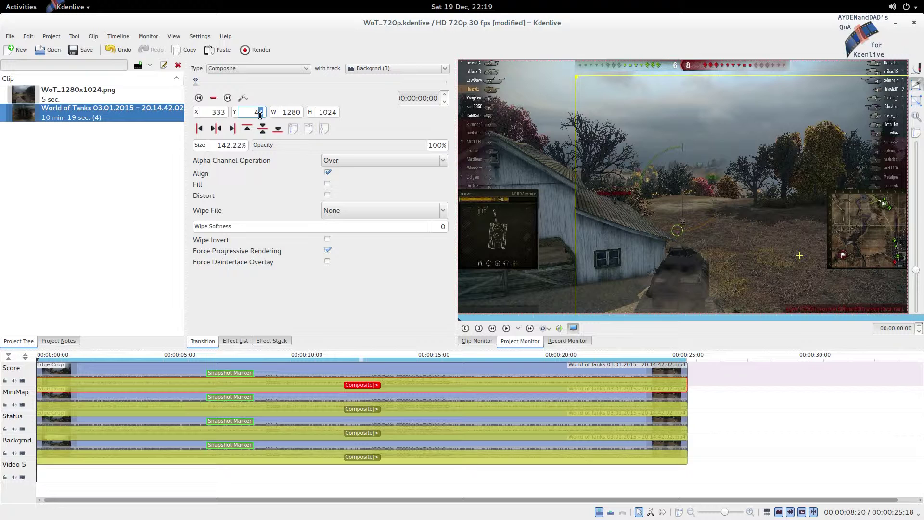
pyautogui.write('3')
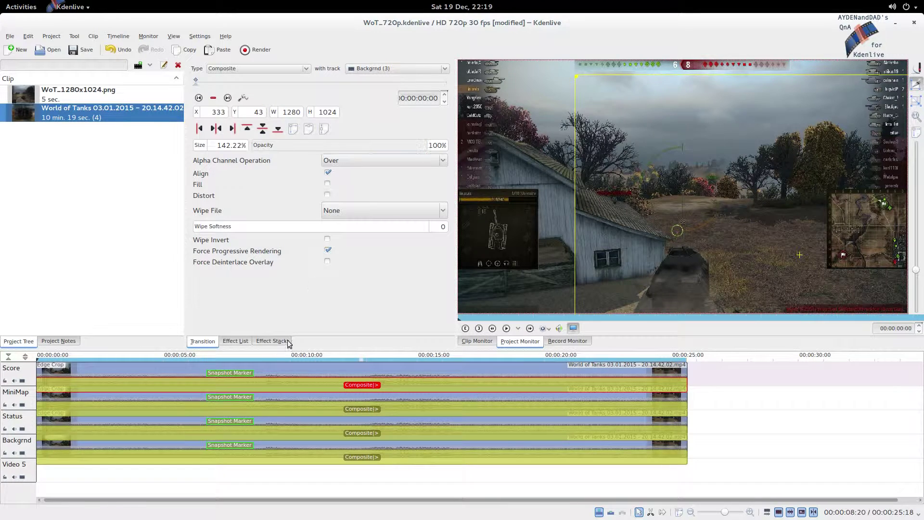
pyautogui.click(267, 373)
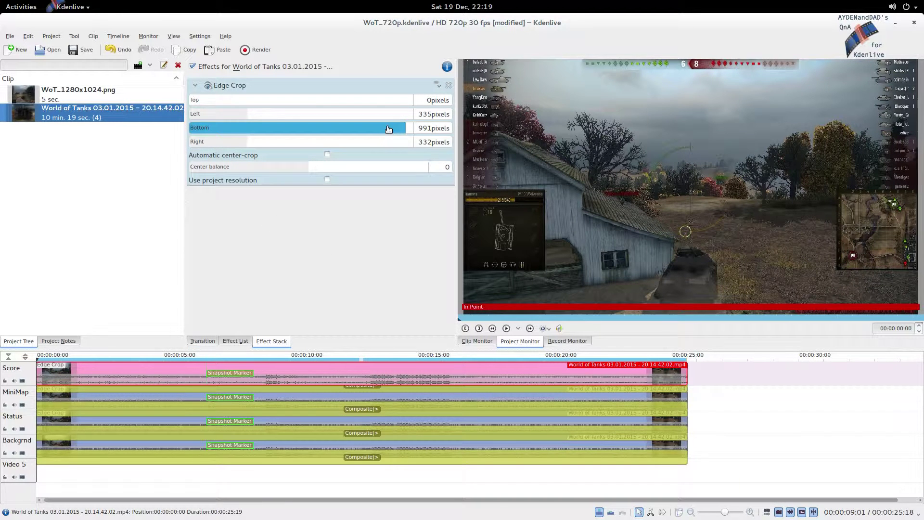
pyautogui.scroll(2, 388, 129)
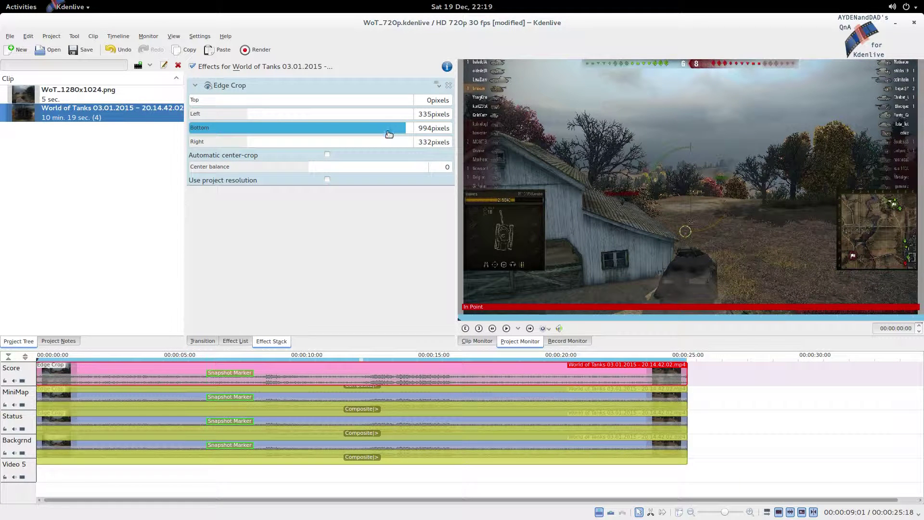
# Step: Insert a new track above Score, name it Timer, and save the project
pyautogui.click(122, 379)
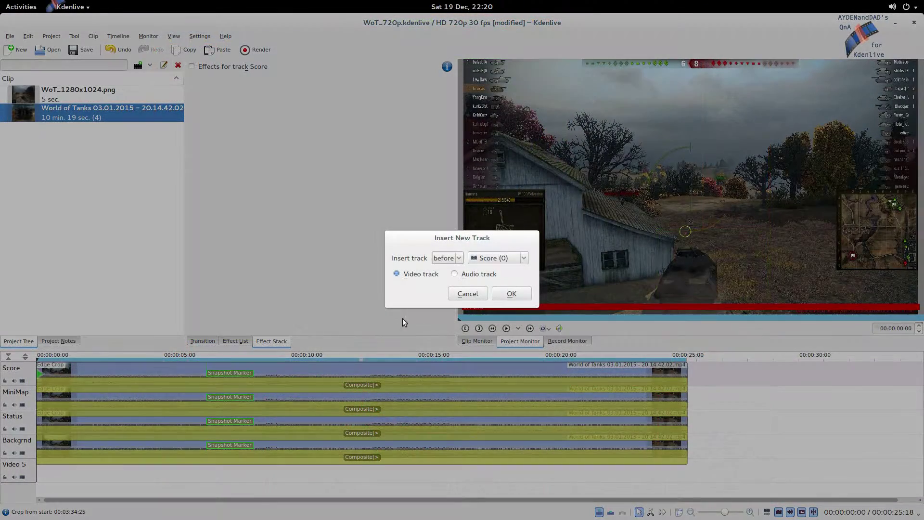
pyautogui.click(512, 294)
pyautogui.doubleClick(16, 368)
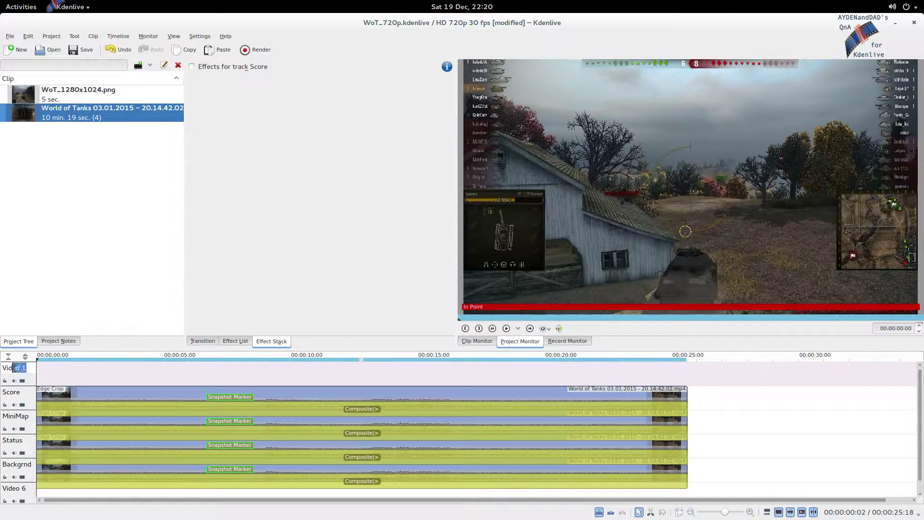
pyautogui.write('Timer')
pyautogui.click(76, 393)
pyautogui.hotkey('ctrl', 's')
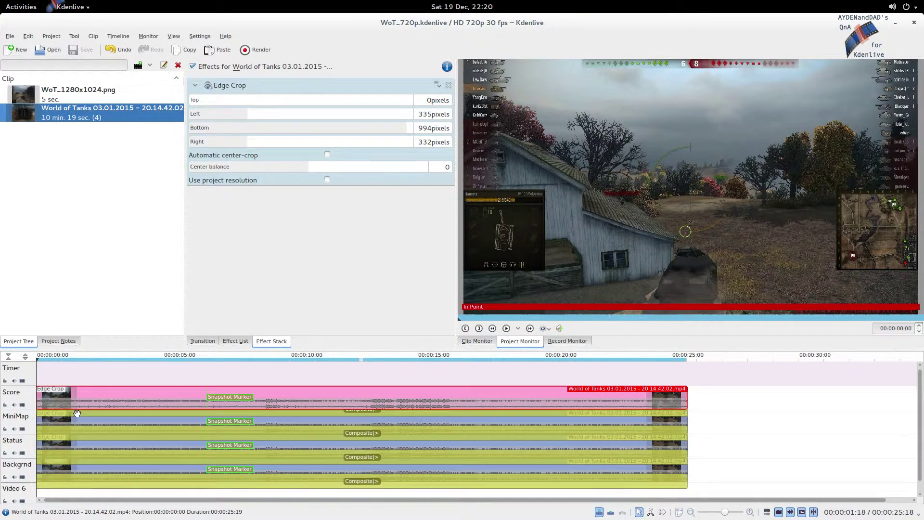
# Step: Copy the cropped Score clip and paste it onto the Timer track
pyautogui.click(78, 412)
pyautogui.rightClick(85, 397)
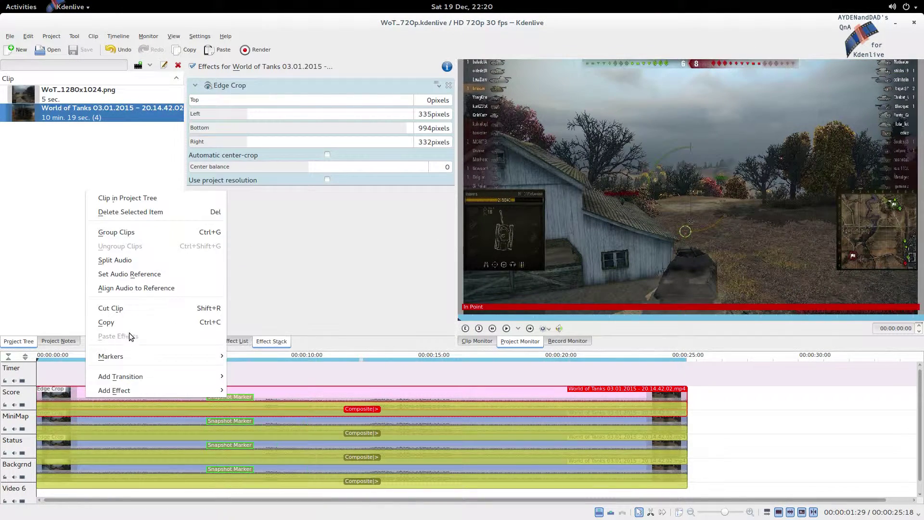
pyautogui.press('Escape')
pyautogui.rightClick(42, 370)
pyautogui.click(63, 406)
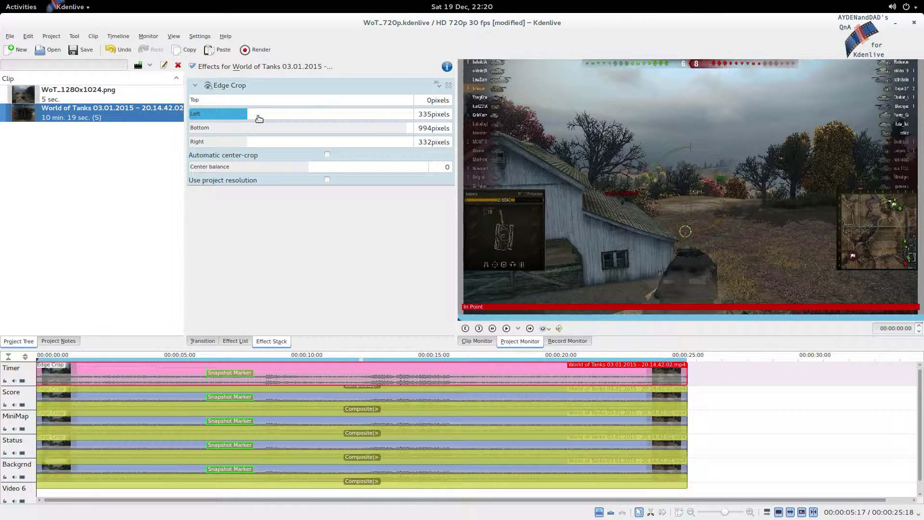
# Step: Adjust the Timer clip's left, right and bottom crops, settling Right at 33 pixels
pyautogui.click(379, 115)
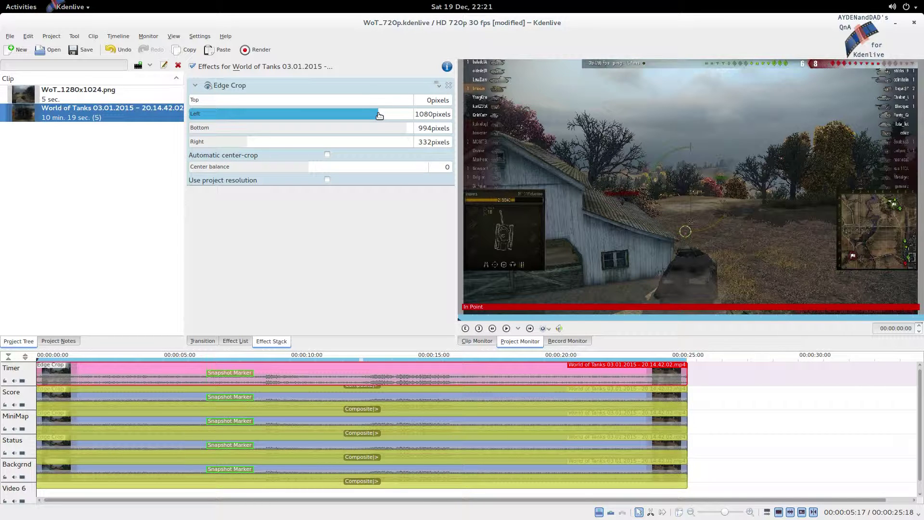
pyautogui.click(216, 143)
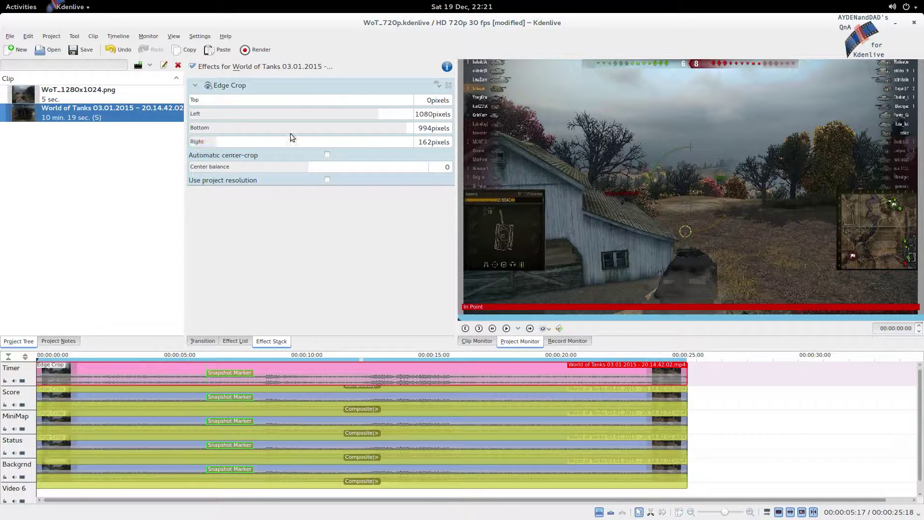
pyautogui.click(390, 128)
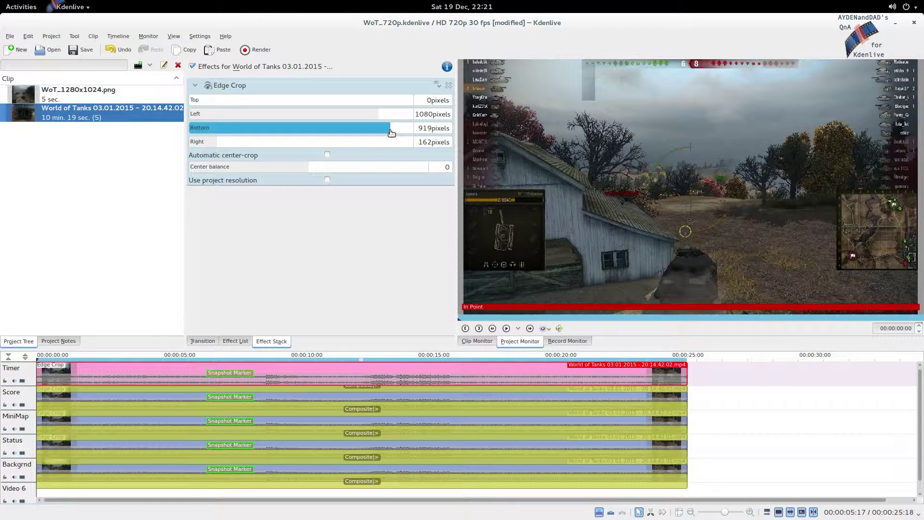
pyautogui.click(207, 146)
pyautogui.click(370, 117)
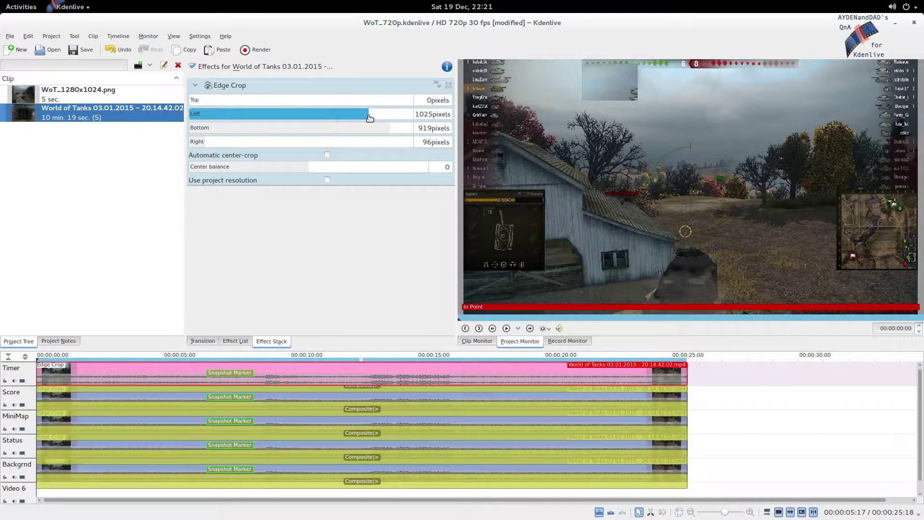
pyautogui.click(380, 128)
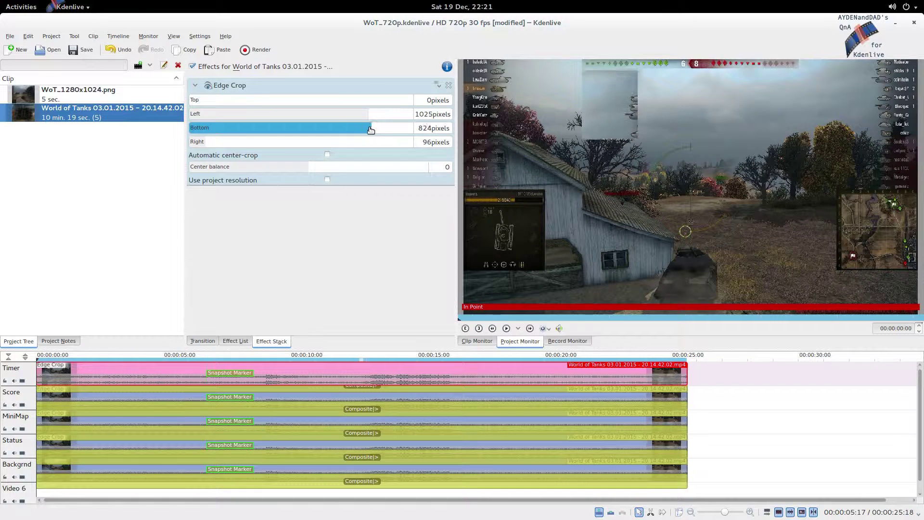
pyautogui.click(393, 128)
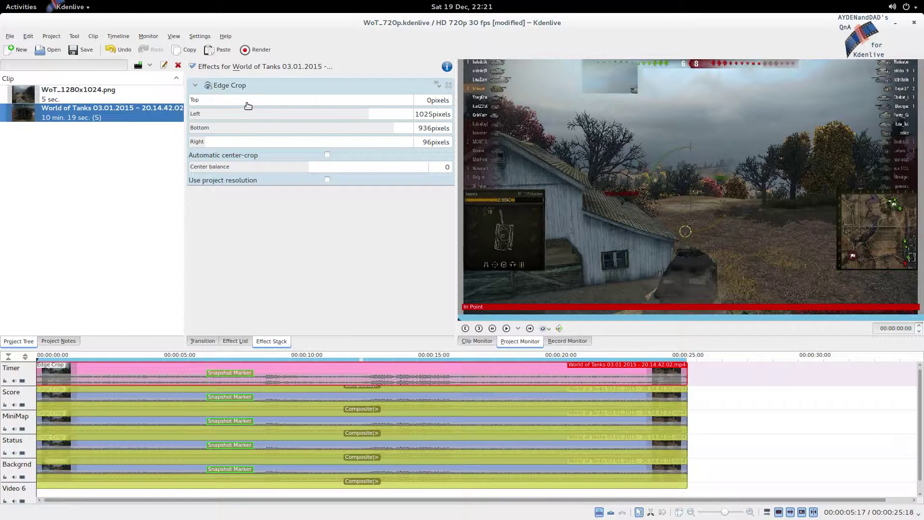
pyautogui.click(195, 142)
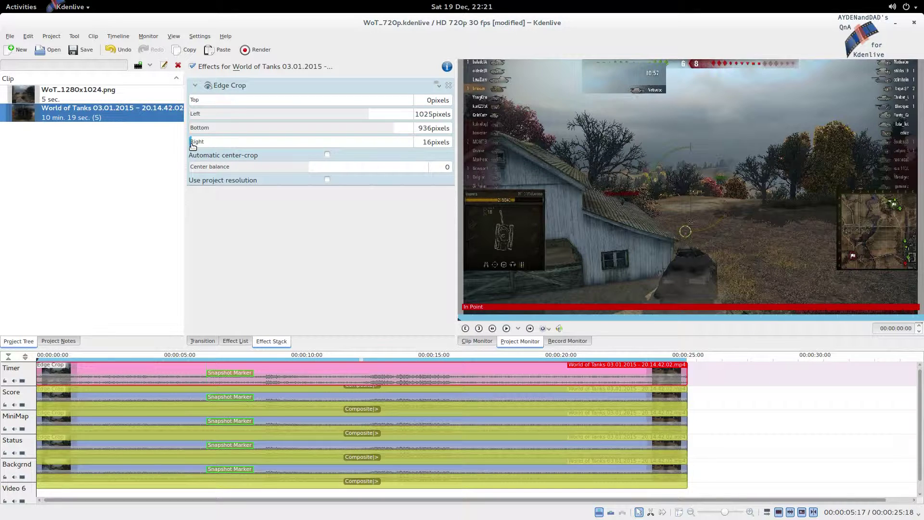
# Step: Finish the Timer crop at Top 21, Left 1206, Bottom 983
pyautogui.moveTo(367, 115); pyautogui.dragTo(401, 117)
pyautogui.scroll(12, 263, 103)
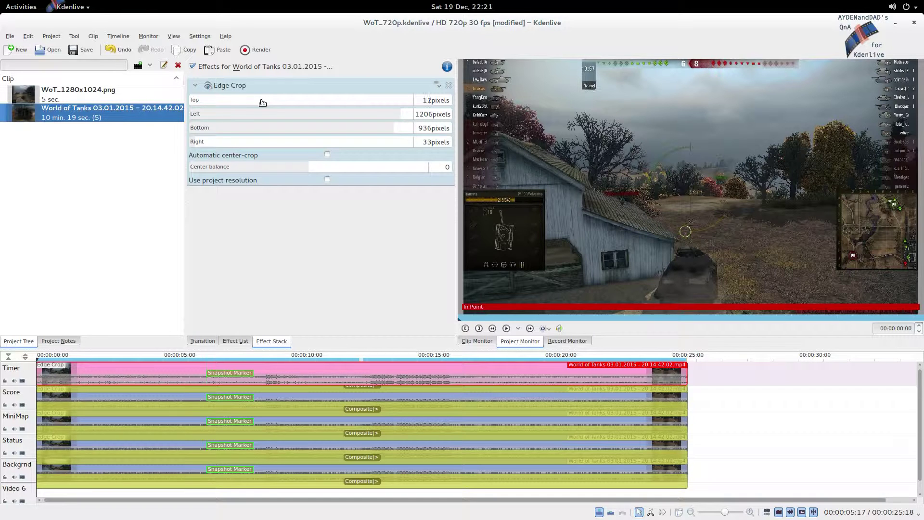
pyautogui.scroll(9, 263, 102)
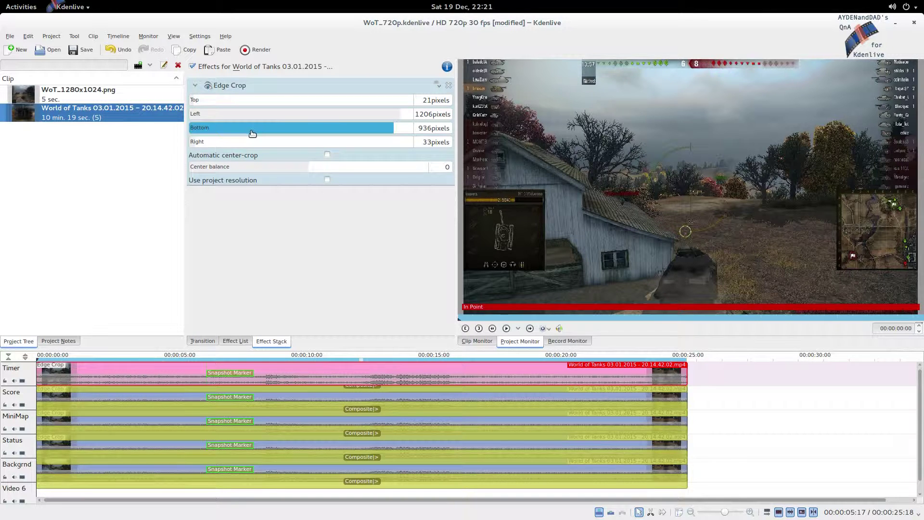
pyautogui.scroll(20, 252, 133)
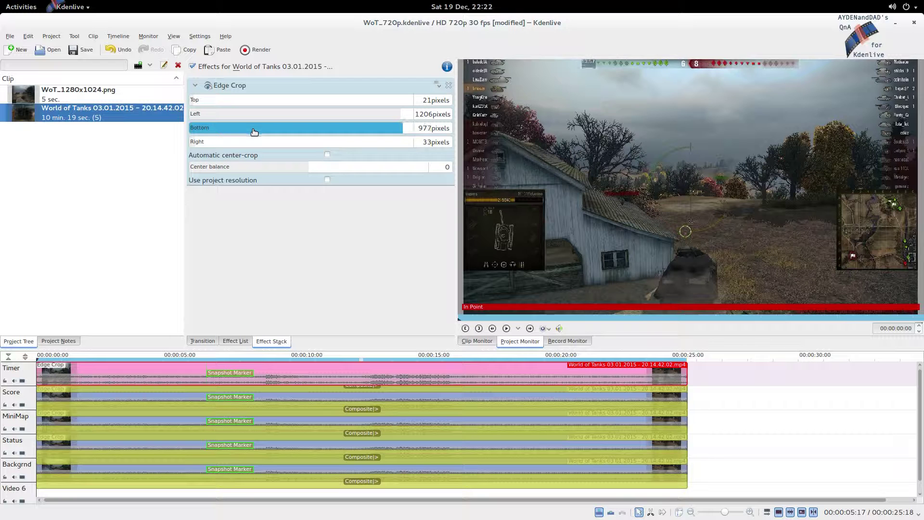
pyautogui.scroll(5, 255, 132)
# Step: Move the Timer composite to the upper right at X 1030, Y 50
pyautogui.click(113, 390)
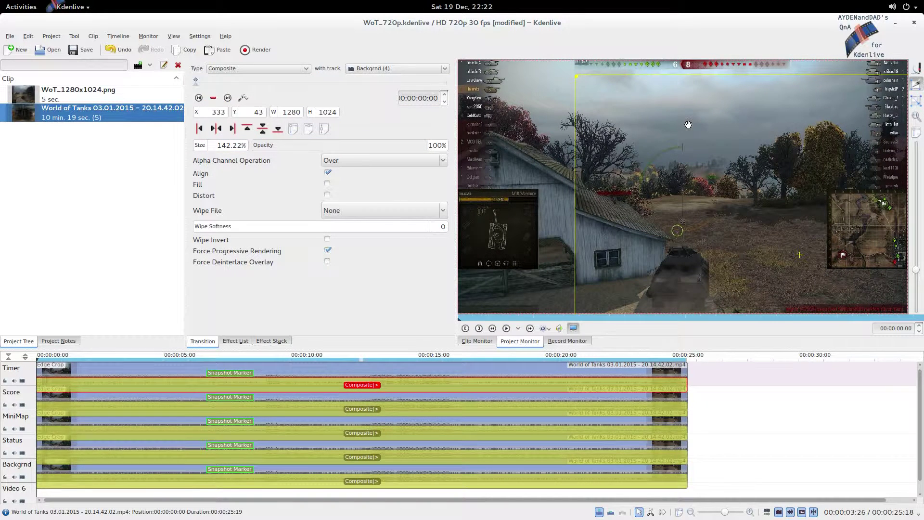
pyautogui.moveTo(688, 125); pyautogui.dragTo(866, 116)
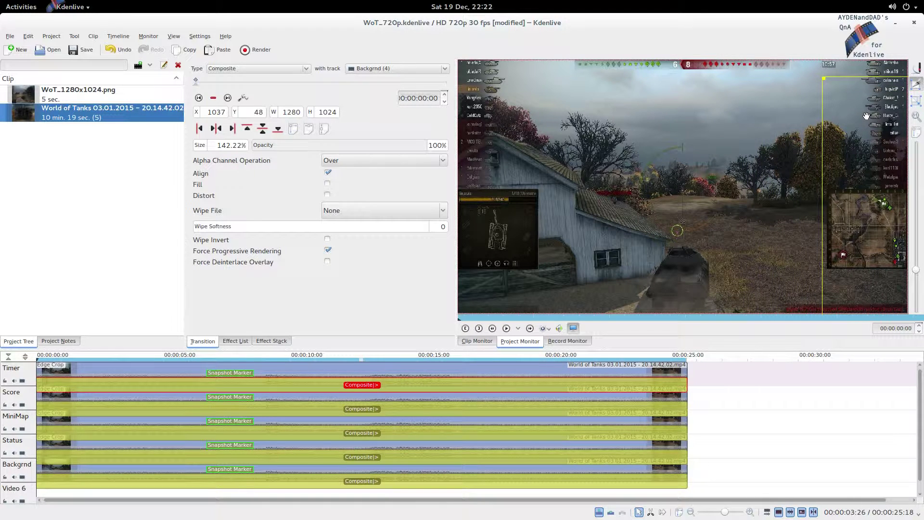
pyautogui.click(161, 373)
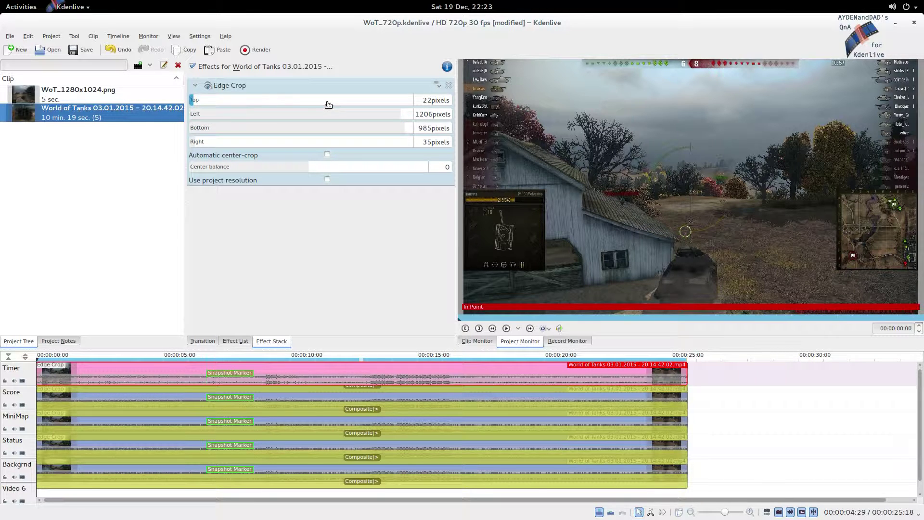
pyautogui.click(226, 388)
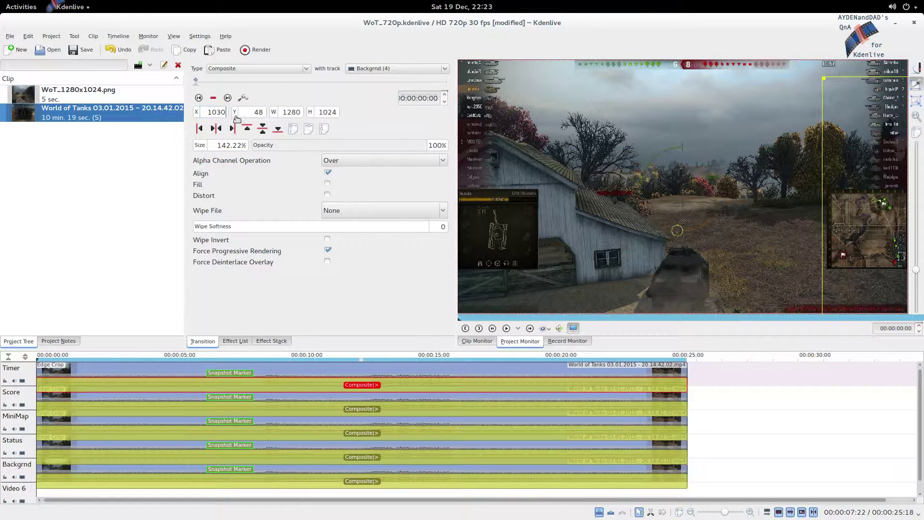
pyautogui.doubleClick(254, 113)
pyautogui.press('Return')
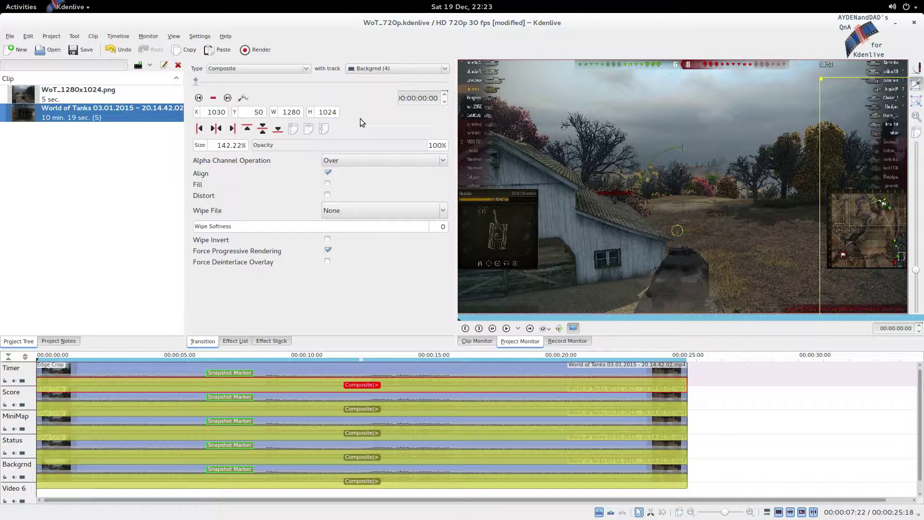
pyautogui.click(181, 372)
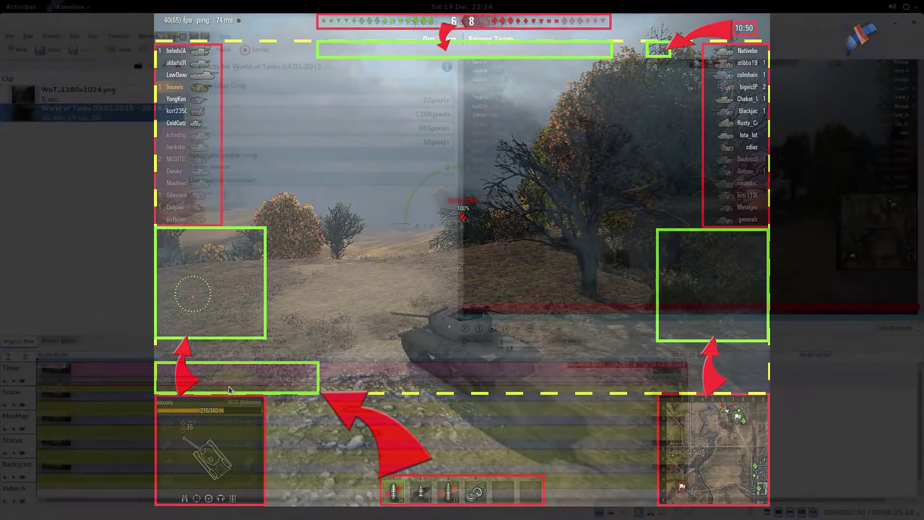
pyautogui.rightClick(157, 362)
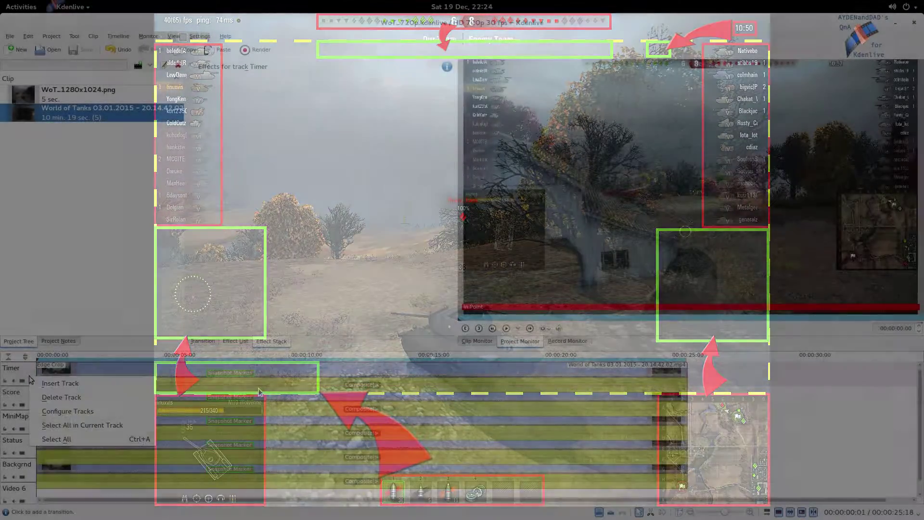
# Step: Insert a new top track and name it AmmoCon
pyautogui.click(165, 379)
pyautogui.click(509, 295)
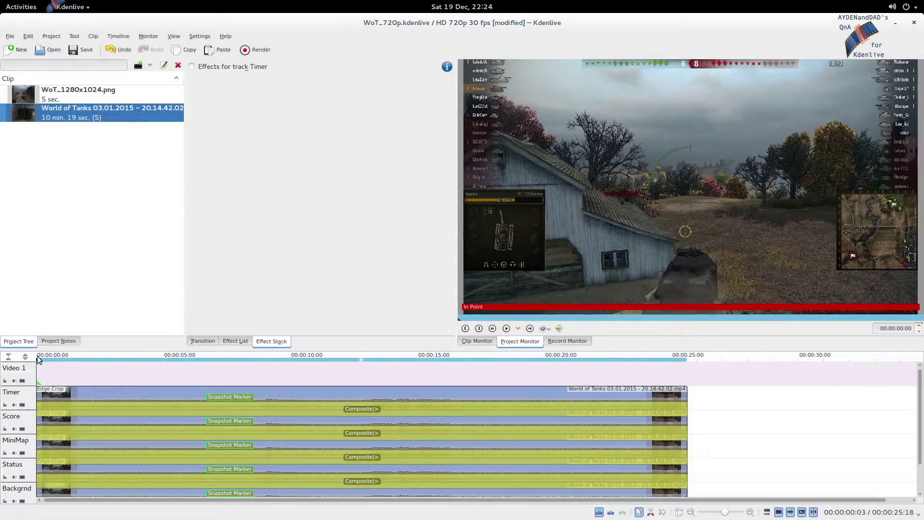
pyautogui.doubleClick(4, 366)
pyautogui.write('AmmoCon')
pyautogui.click(88, 393)
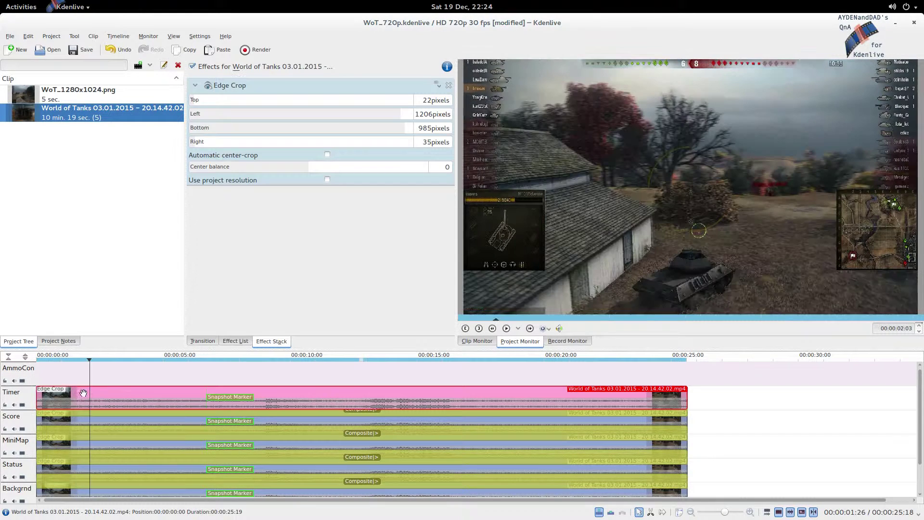
# Step: Copy the Status track's cropped clip and paste it onto AmmoCon
pyautogui.click(80, 469)
pyautogui.click(77, 480)
pyautogui.rightClick(79, 468)
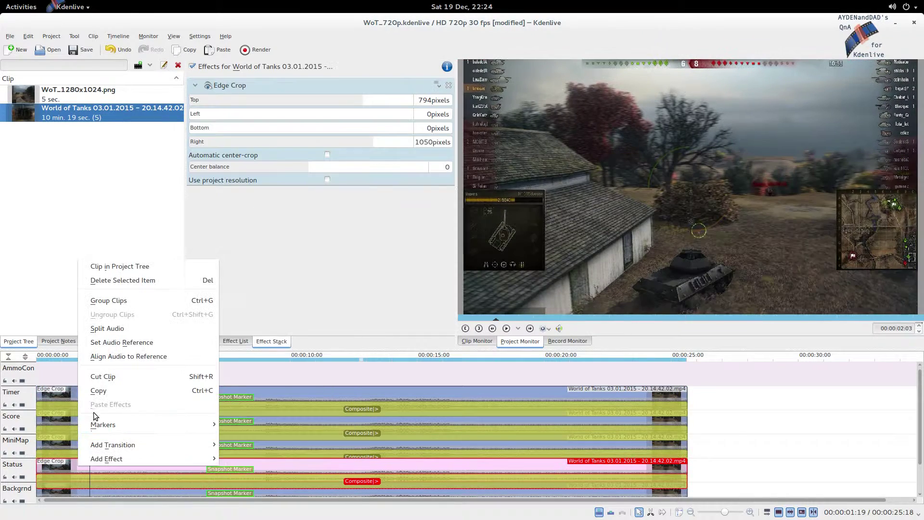
pyautogui.click(40, 373)
pyautogui.hotkey('ctrl', 'v')
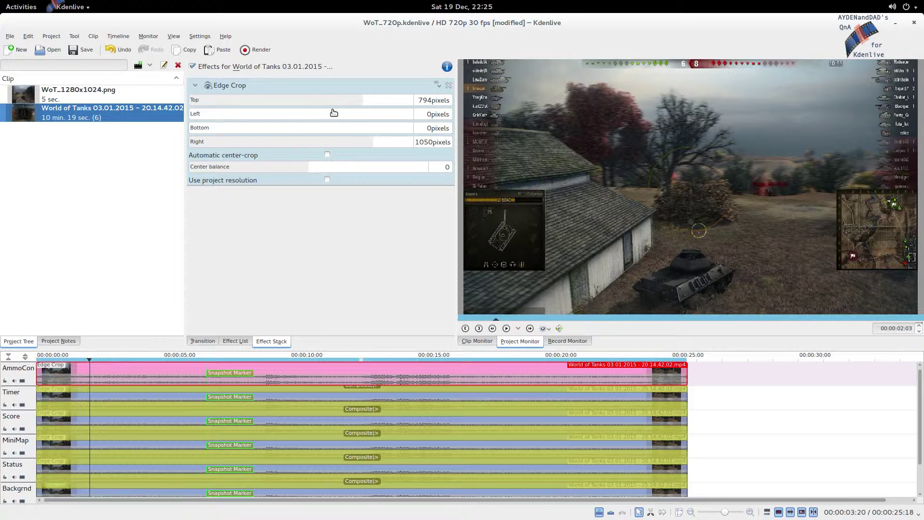
# Step: Crop the AmmoCon clip to Top 972, Left 472, Bottom 6, Right 473 pixels
pyautogui.click(236, 117)
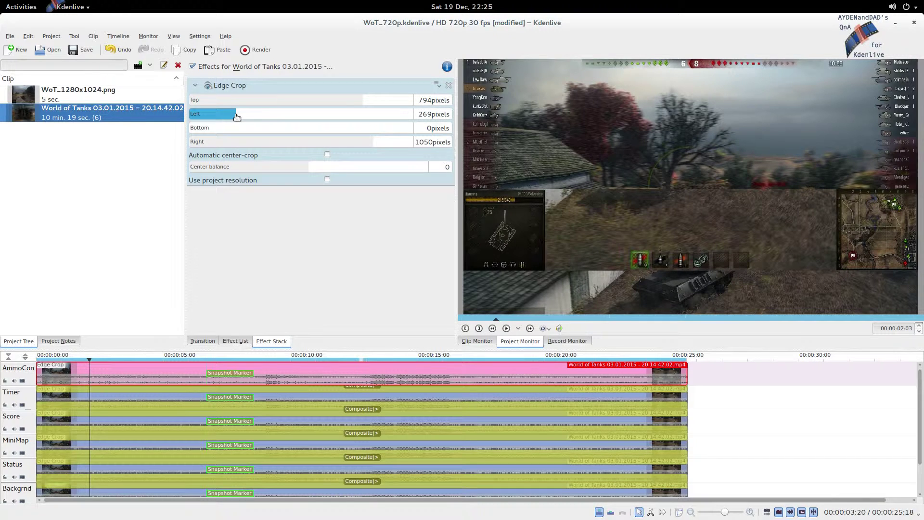
pyautogui.moveTo(237, 117); pyautogui.dragTo(248, 118)
pyautogui.click(270, 142)
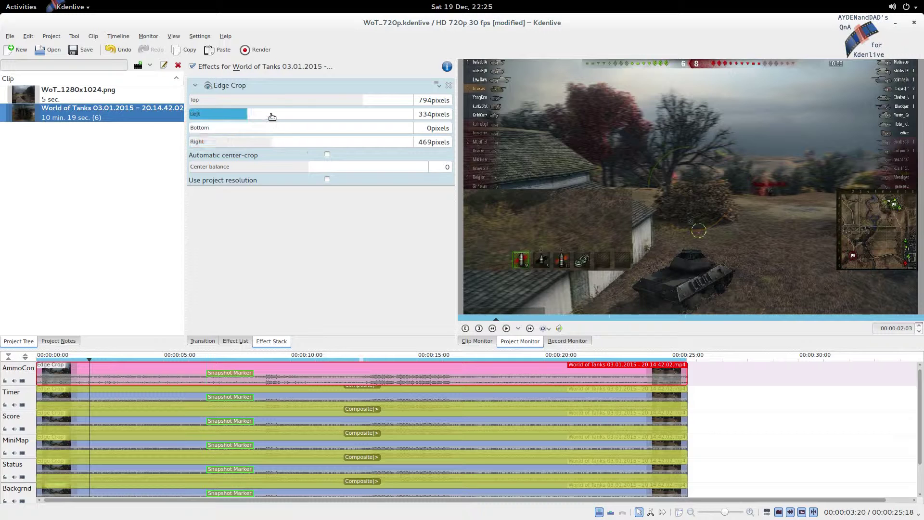
pyautogui.click(272, 117)
pyautogui.moveTo(384, 103); pyautogui.dragTo(402, 102)
pyautogui.scroll(4, 269, 129)
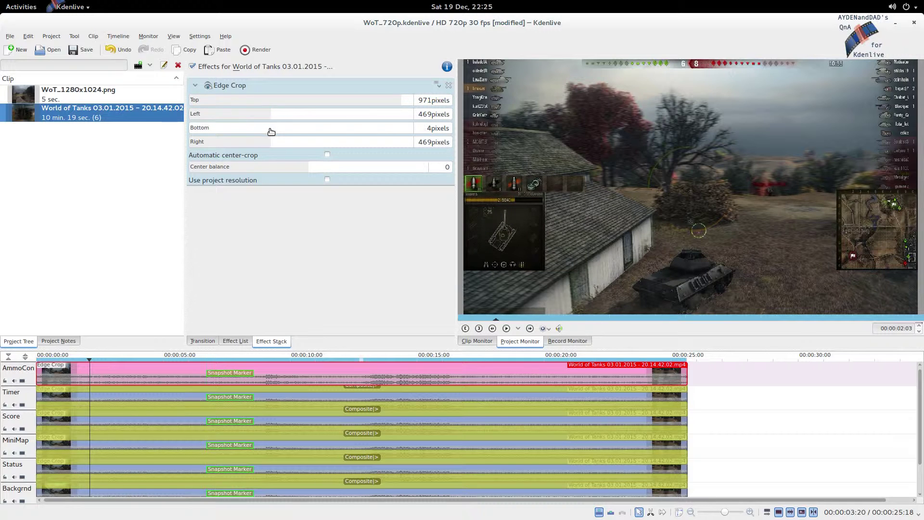
pyautogui.scroll(3, 273, 116)
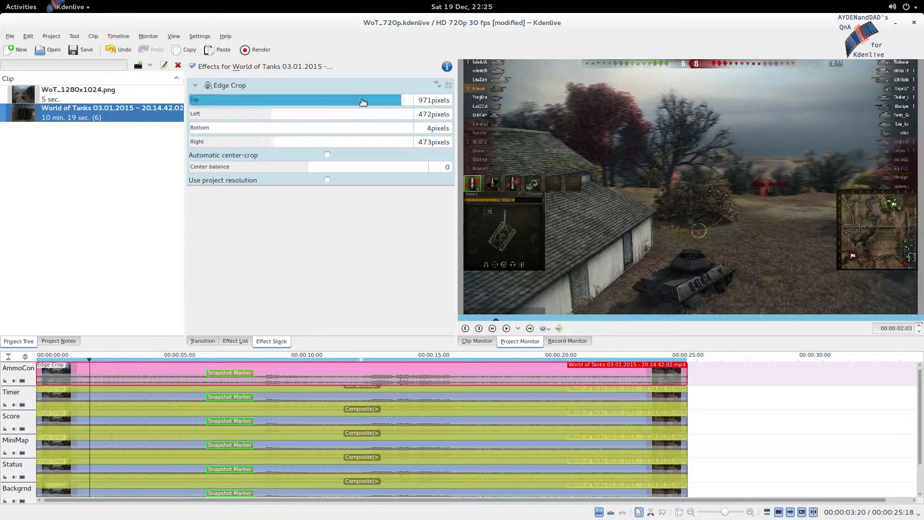
pyautogui.scroll(1, 361, 100)
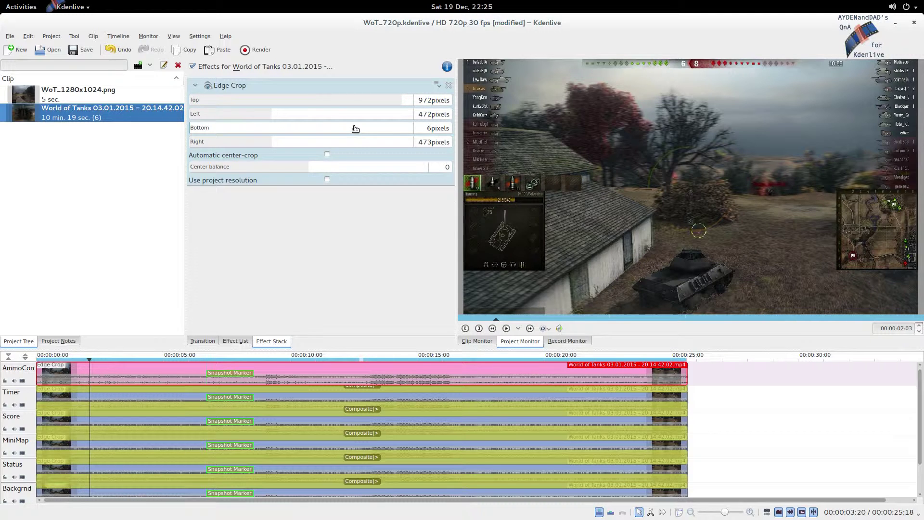
# Step: Drag the AmmoCon composite down to Y 517 and set side crops Left 474, Right 475
pyautogui.click(140, 387)
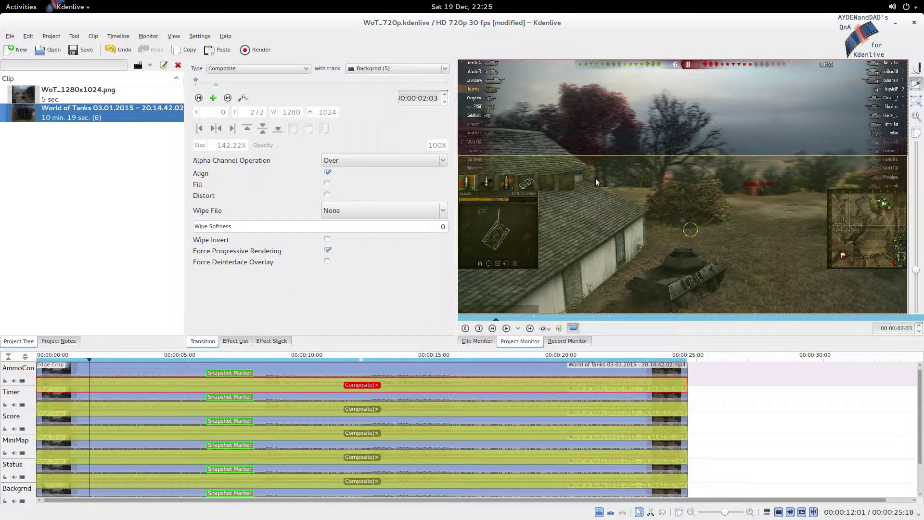
pyautogui.press('Home')
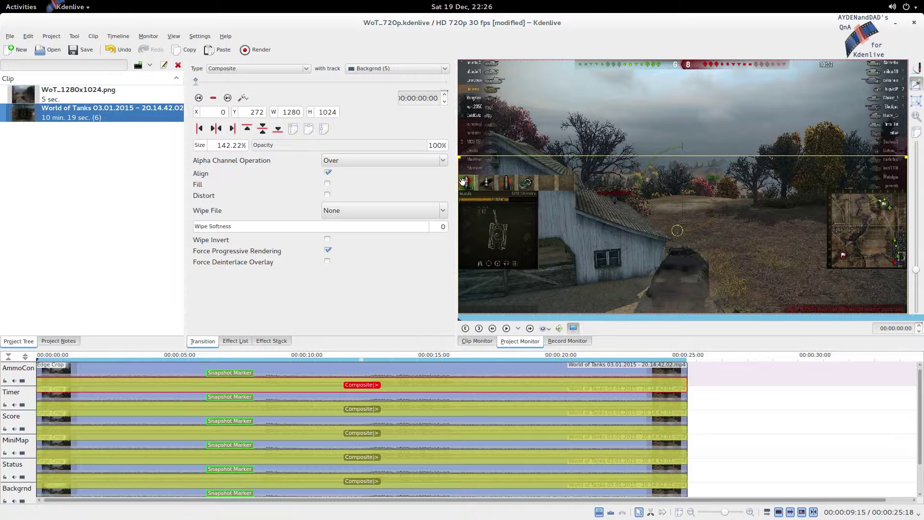
pyautogui.moveTo(462, 186); pyautogui.dragTo(472, 285)
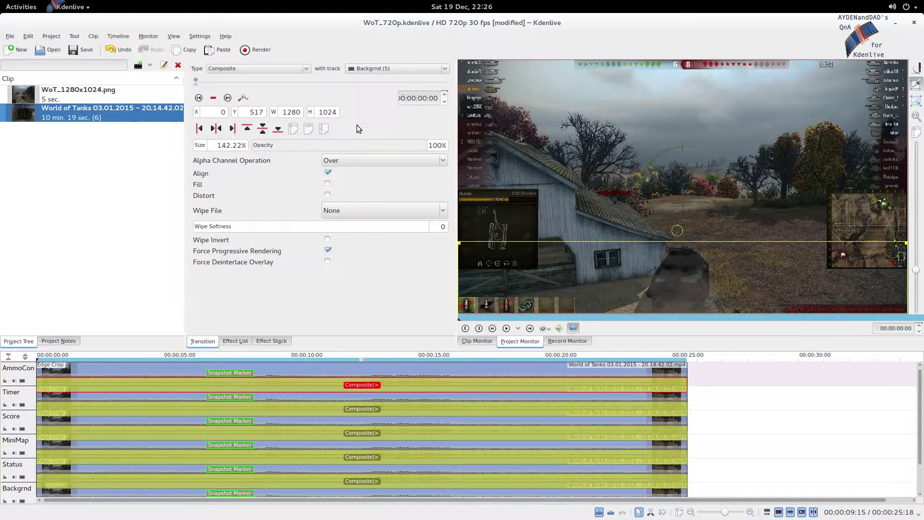
pyautogui.click(183, 370)
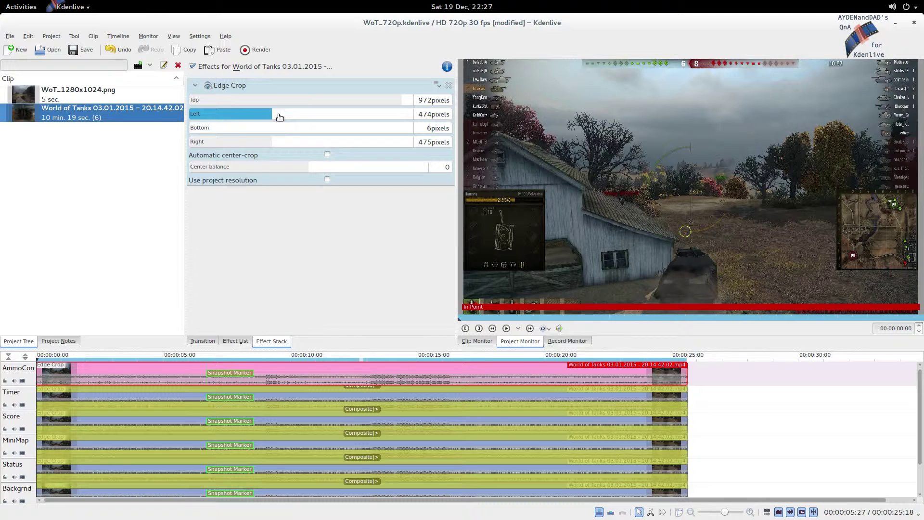
pyautogui.click(118, 355)
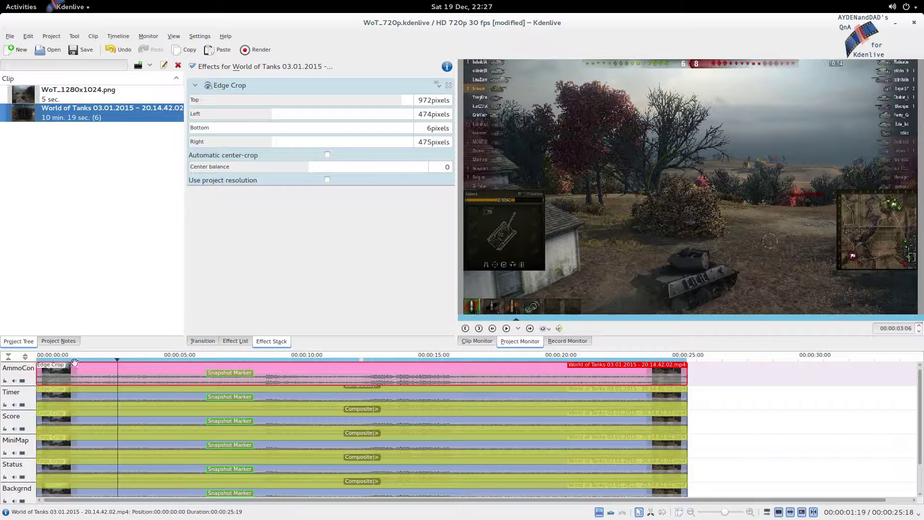
pyautogui.click(48, 356)
pyautogui.click(39, 358)
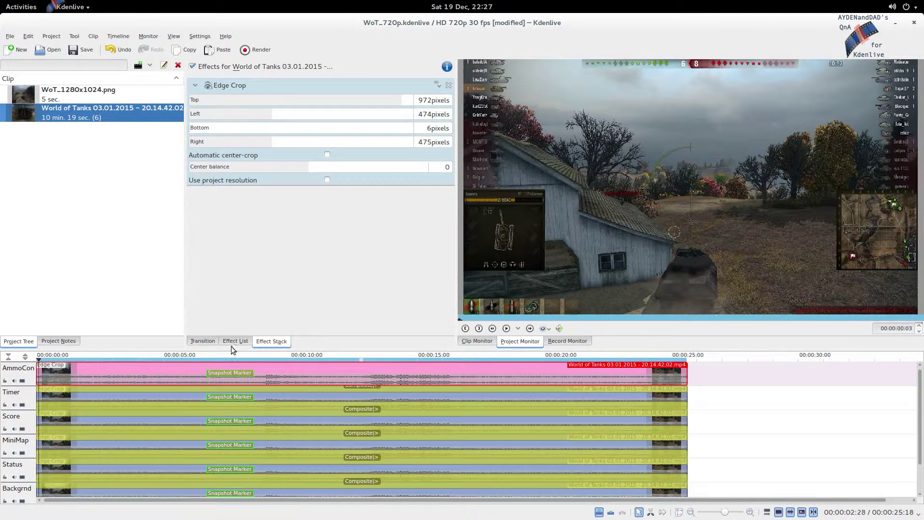
pyautogui.click(50, 358)
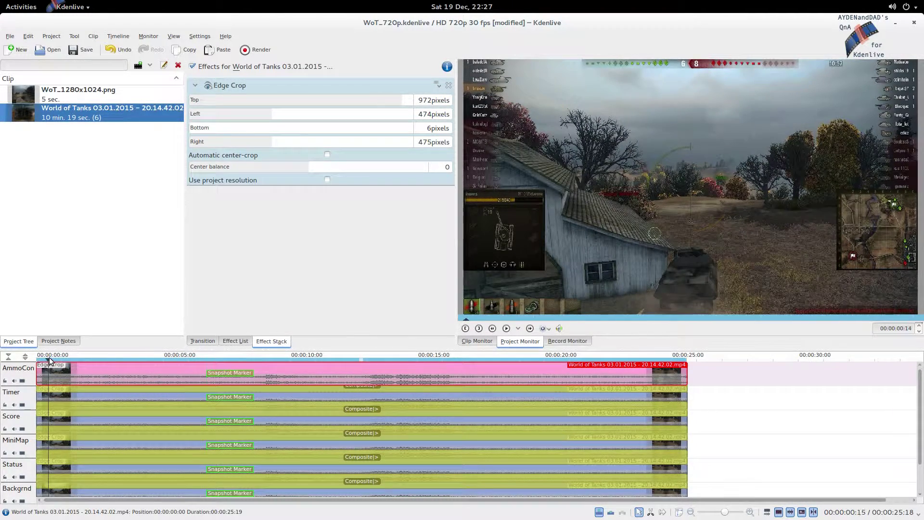
pyautogui.click(81, 357)
pyautogui.click(180, 359)
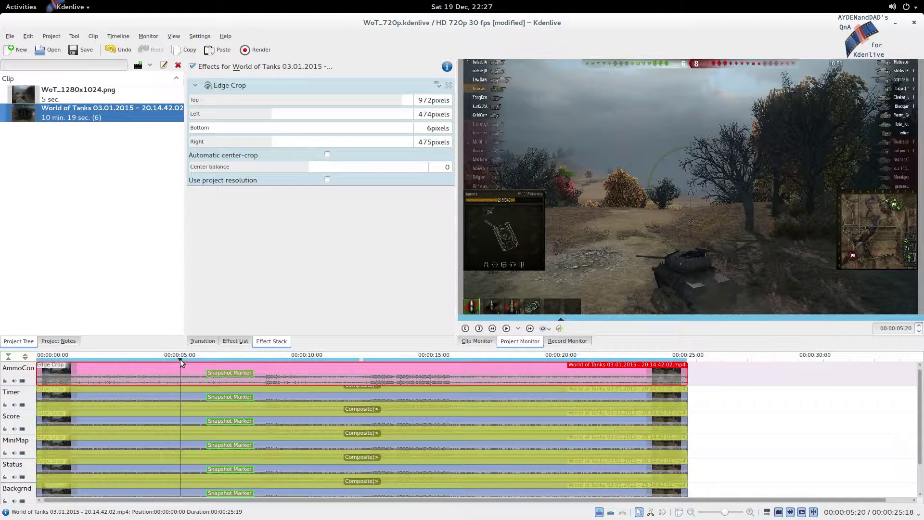
pyautogui.click(220, 359)
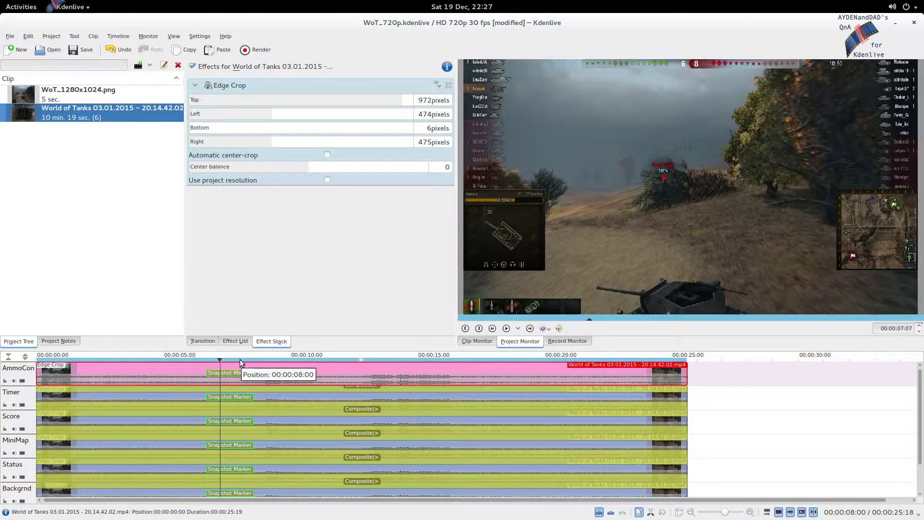
pyautogui.click(240, 359)
pyautogui.click(302, 360)
pyautogui.click(326, 360)
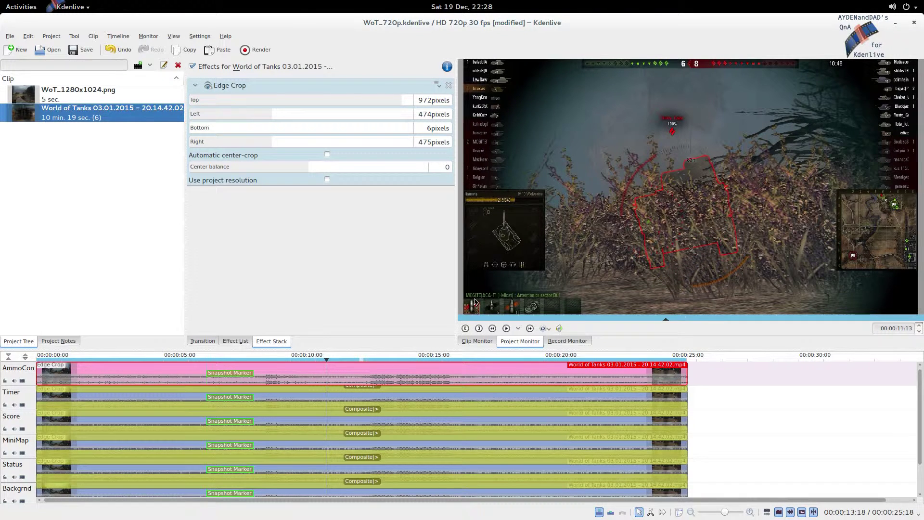
pyautogui.click(357, 359)
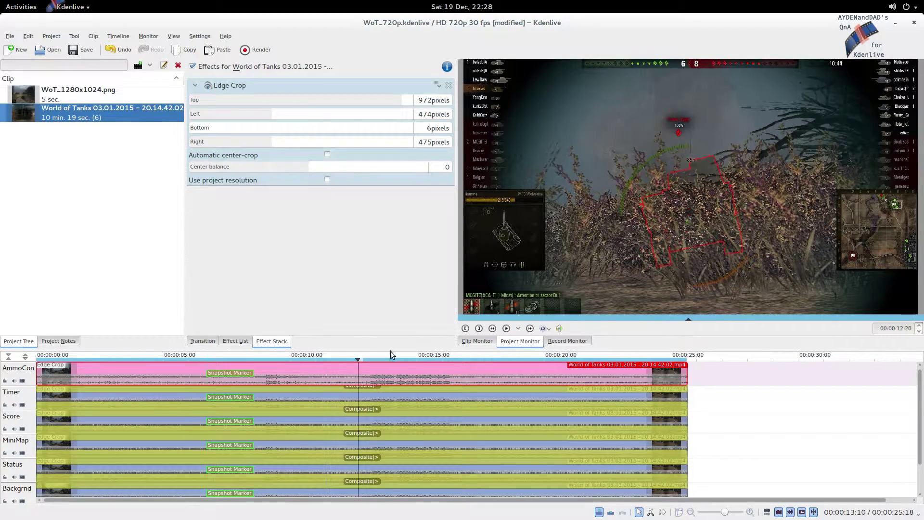
pyautogui.click(412, 359)
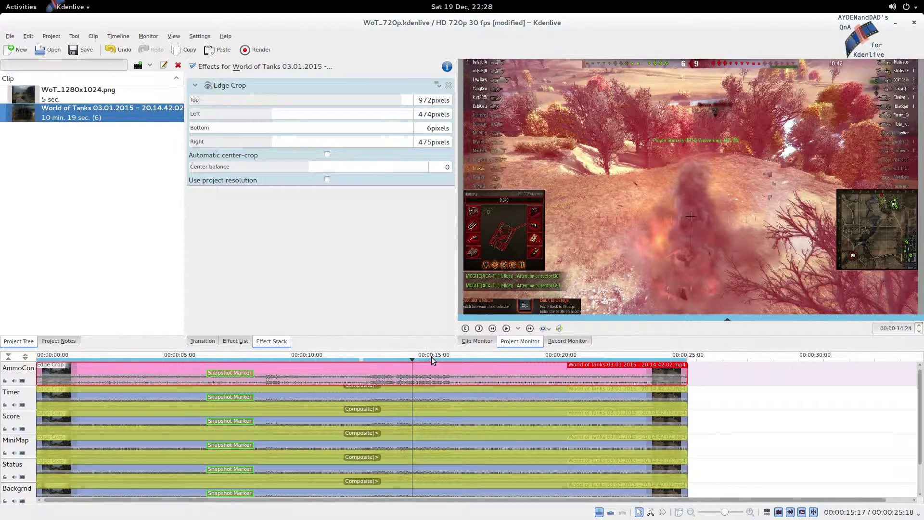
pyautogui.click(432, 360)
pyautogui.click(466, 359)
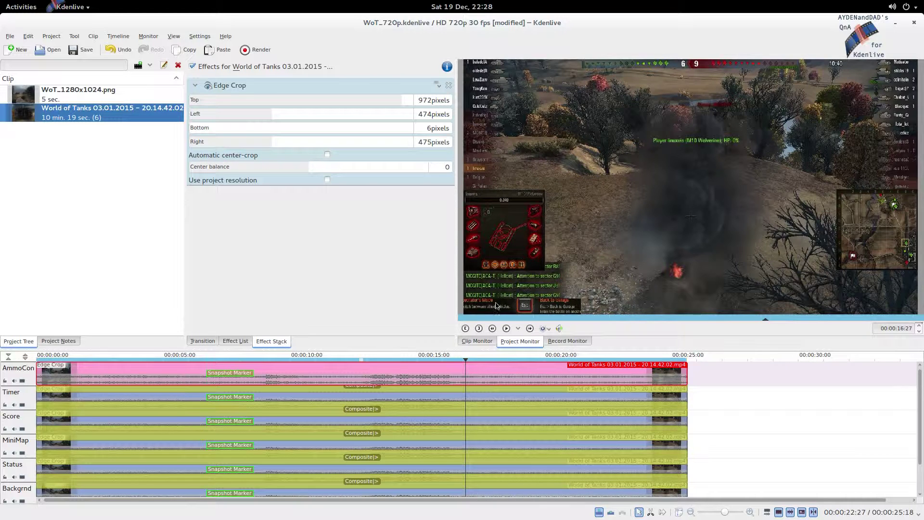
pyautogui.click(451, 357)
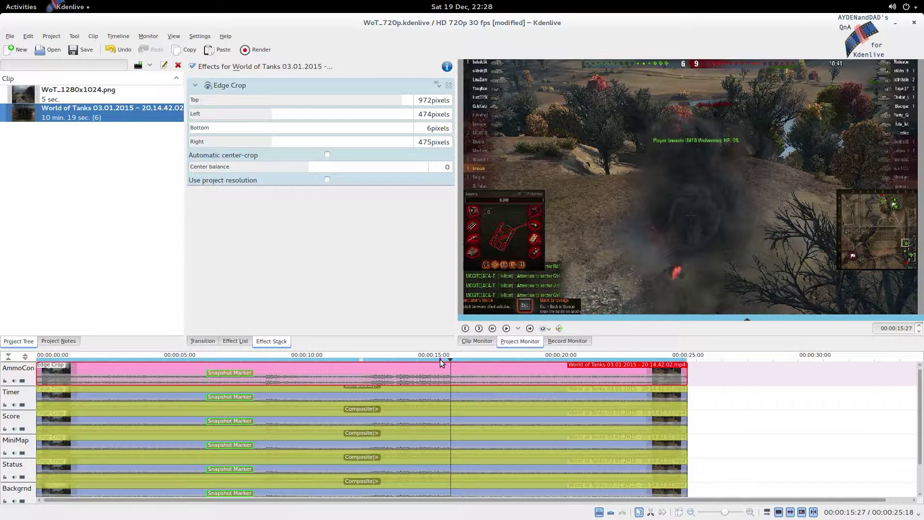
pyautogui.moveTo(440, 359); pyautogui.dragTo(393, 363)
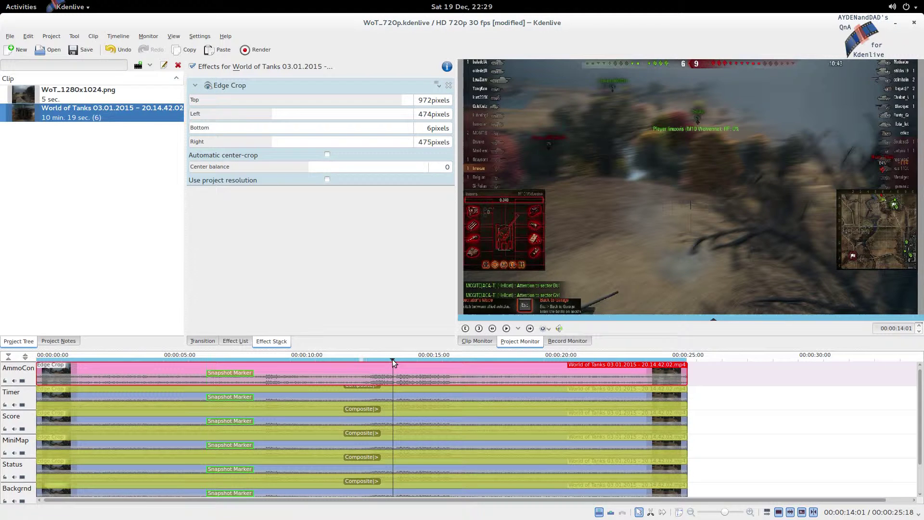
# Step: Trim the AmmoCon clip to end at 13:27
pyautogui.click(391, 365)
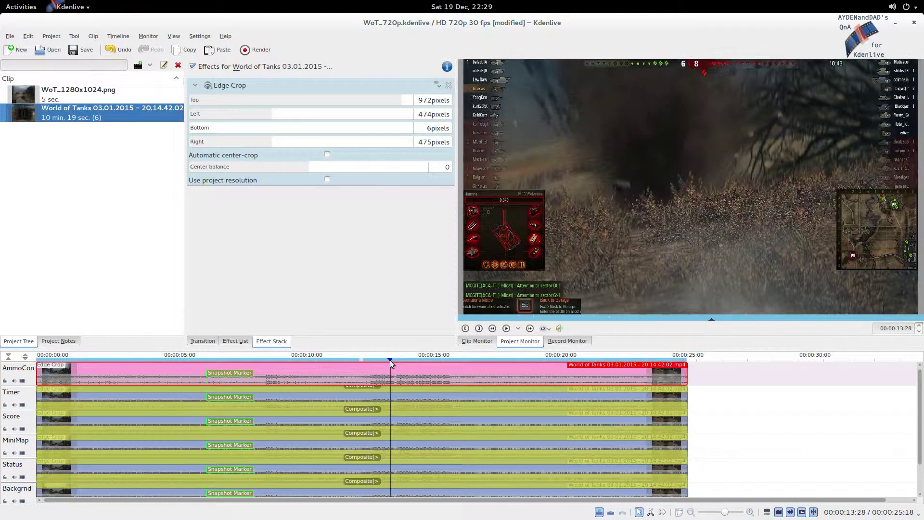
pyautogui.moveTo(391, 364); pyautogui.dragTo(381, 364)
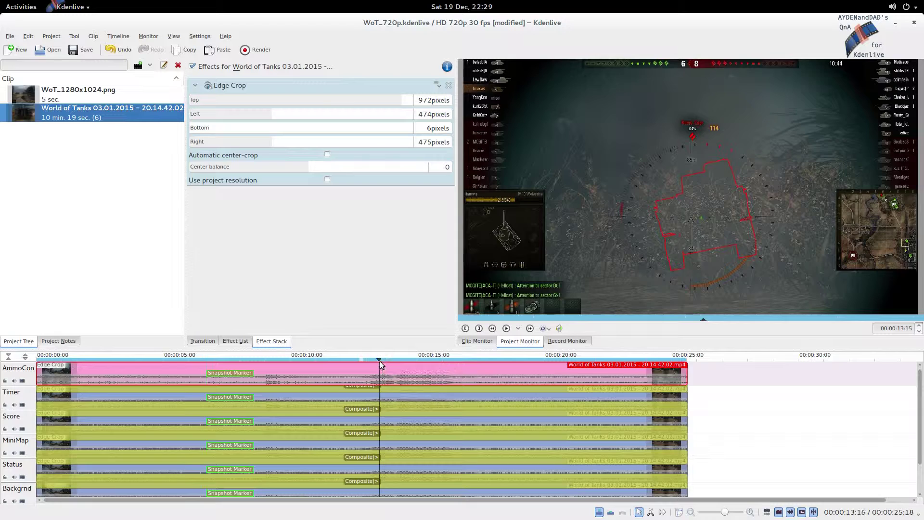
pyautogui.press('space')
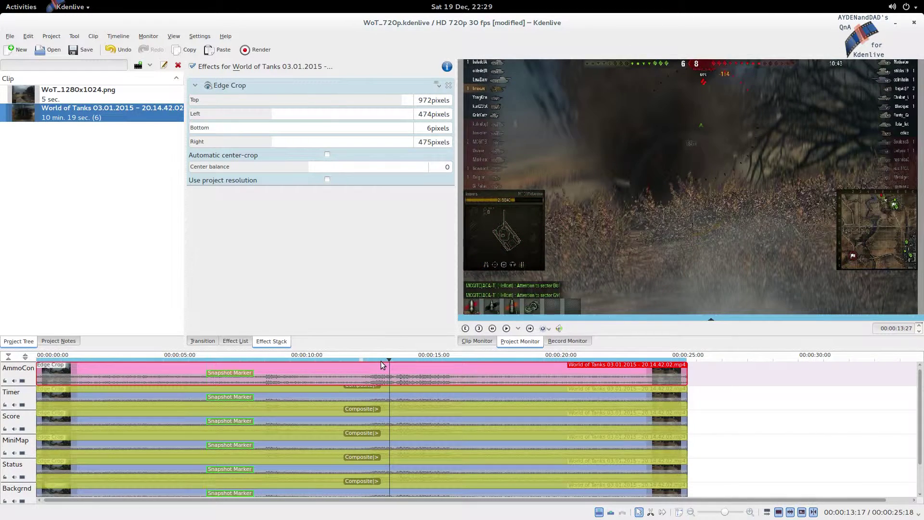
pyautogui.moveTo(686, 373); pyautogui.dragTo(388, 368)
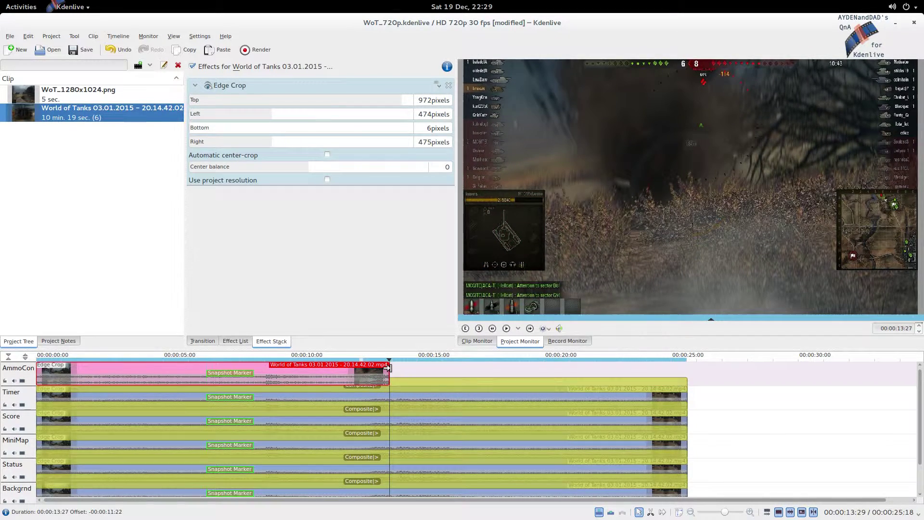
# Step: Add a Composite keyframe at 12:26 and set 0% opacity at the end keyframe
pyautogui.click(375, 385)
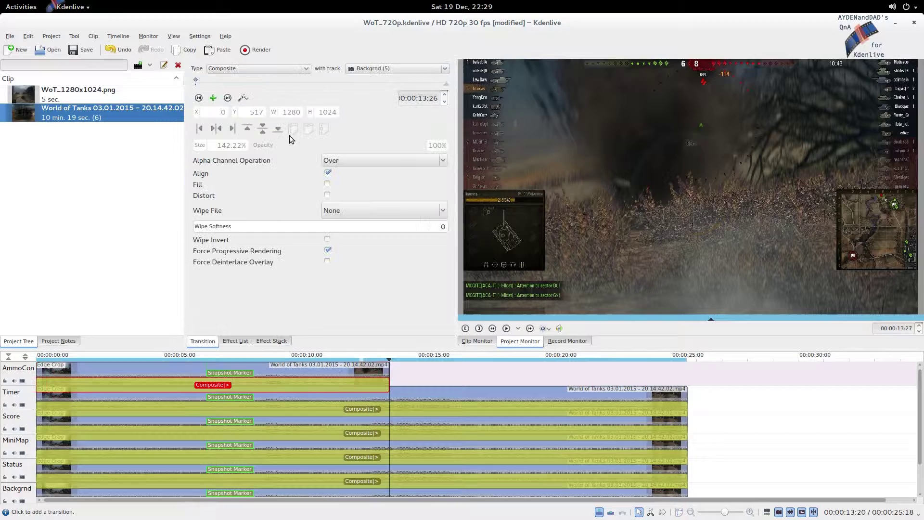
pyautogui.click(213, 97)
pyautogui.click(422, 99)
pyautogui.write('2')
pyautogui.press('Return')
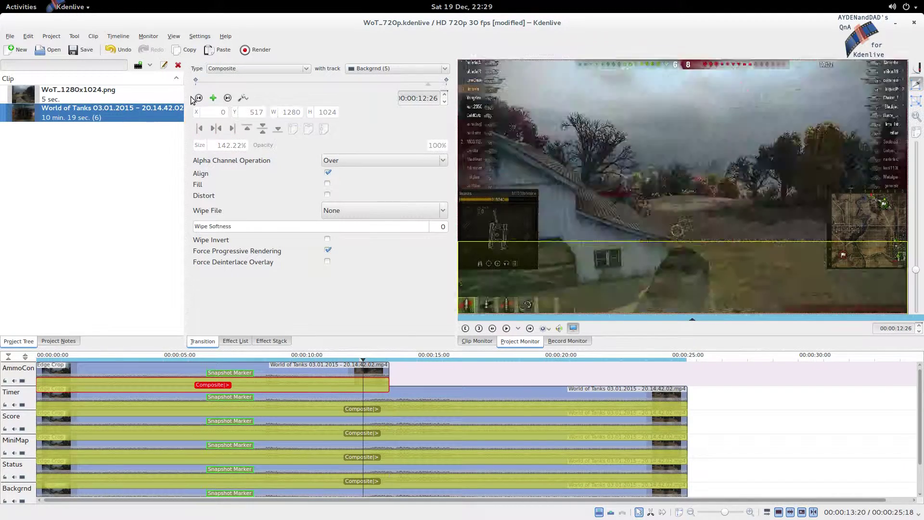
pyautogui.click(213, 98)
pyautogui.click(228, 99)
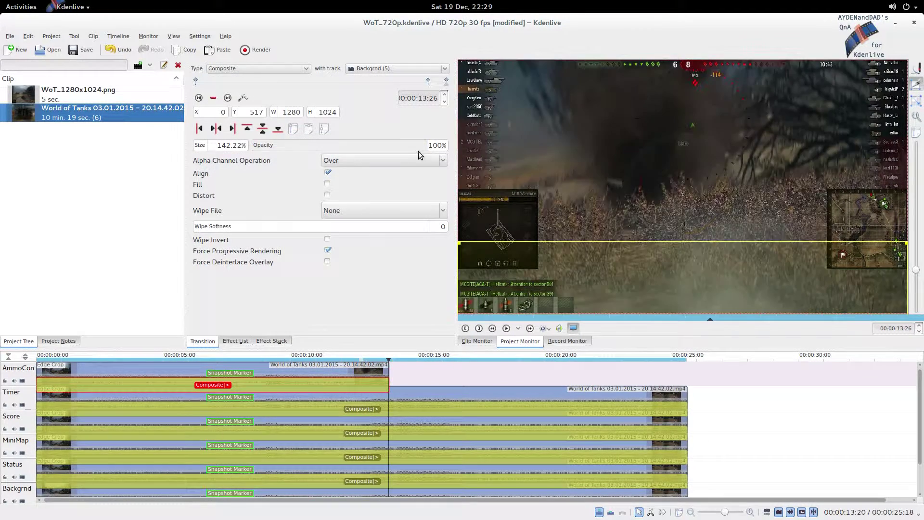
pyautogui.write('0')
pyautogui.press('Return')
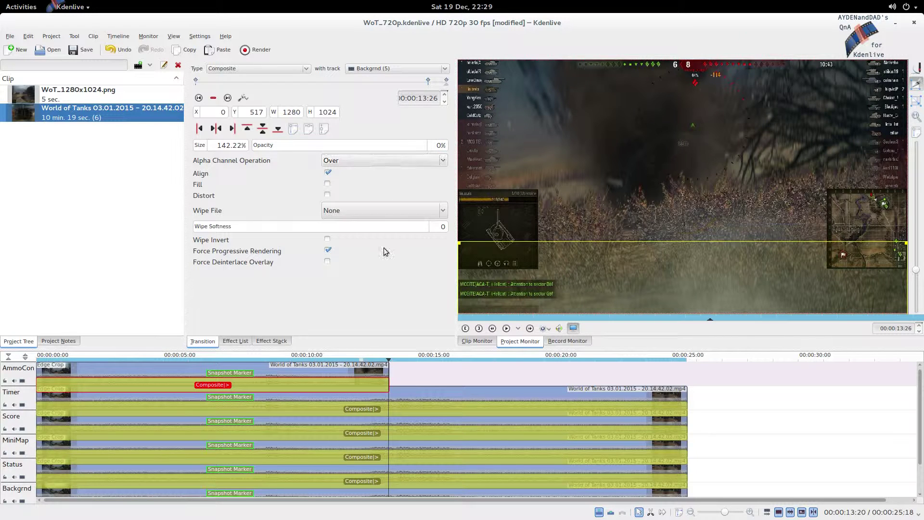
# Step: Review the fade at 13:15 and just past the clip's end
pyautogui.click(380, 362)
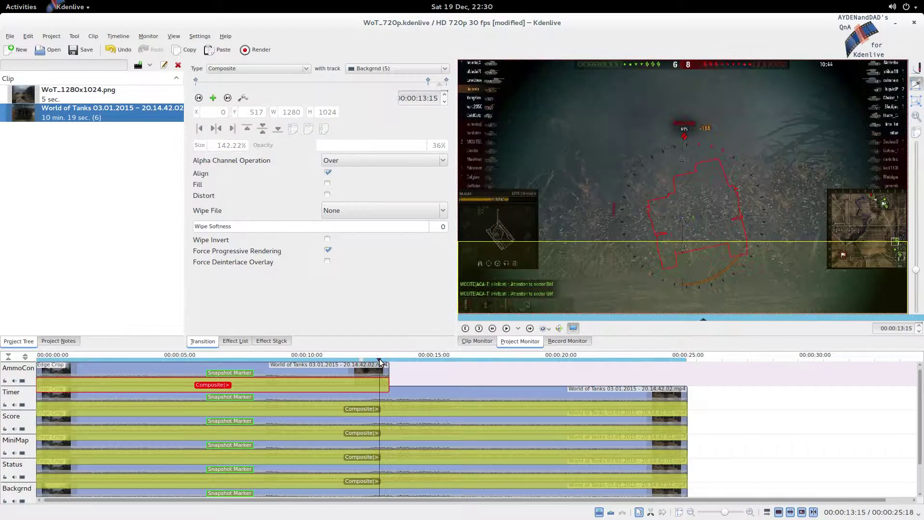
pyautogui.click(380, 363)
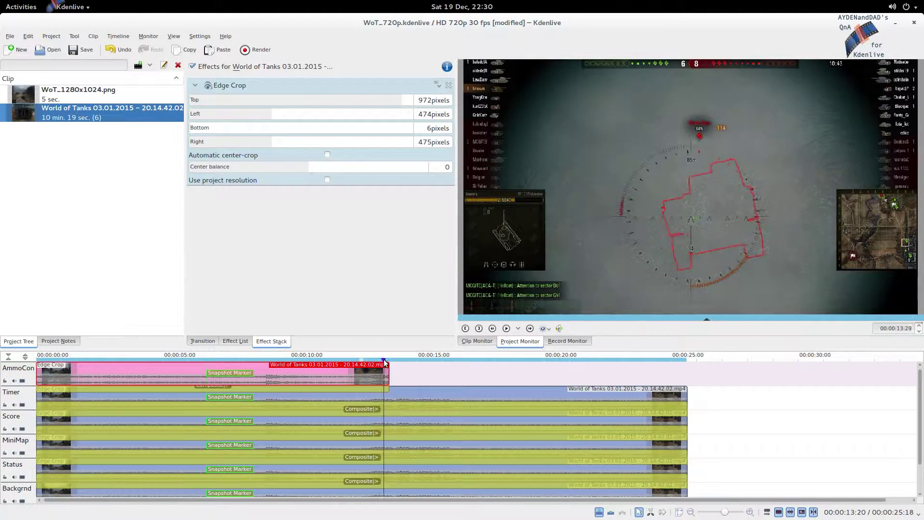
pyautogui.click(395, 366)
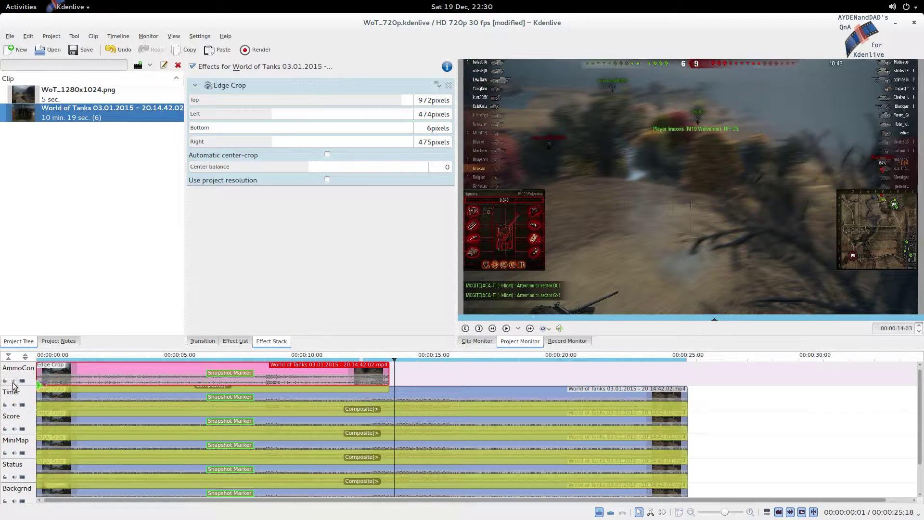
# Step: Mute the AmmoCon, Timer, Score, MiniMap and Status audio, then render WoT_720p.mp4 as H.264/AAC
pyautogui.click(14, 381)
pyautogui.click(15, 404)
pyautogui.click(15, 429)
pyautogui.click(14, 453)
pyautogui.click(14, 477)
pyautogui.click(258, 50)
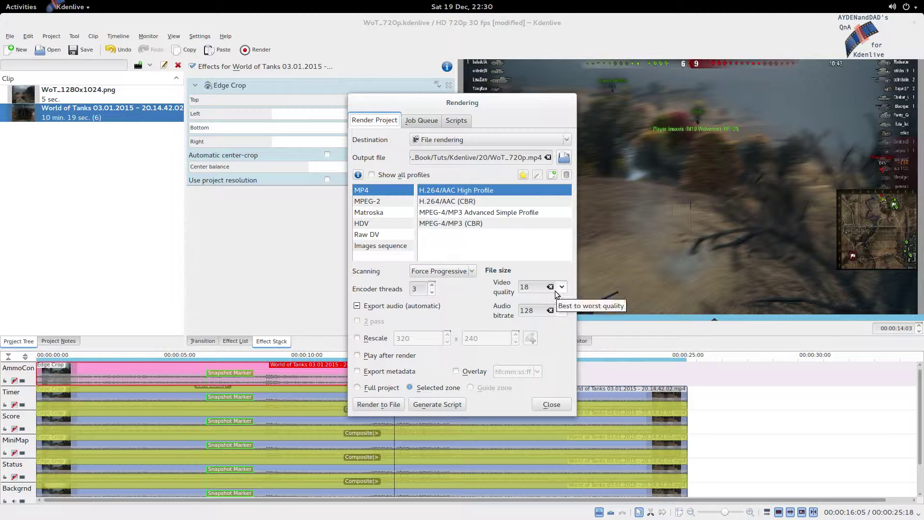
pyautogui.click(383, 406)
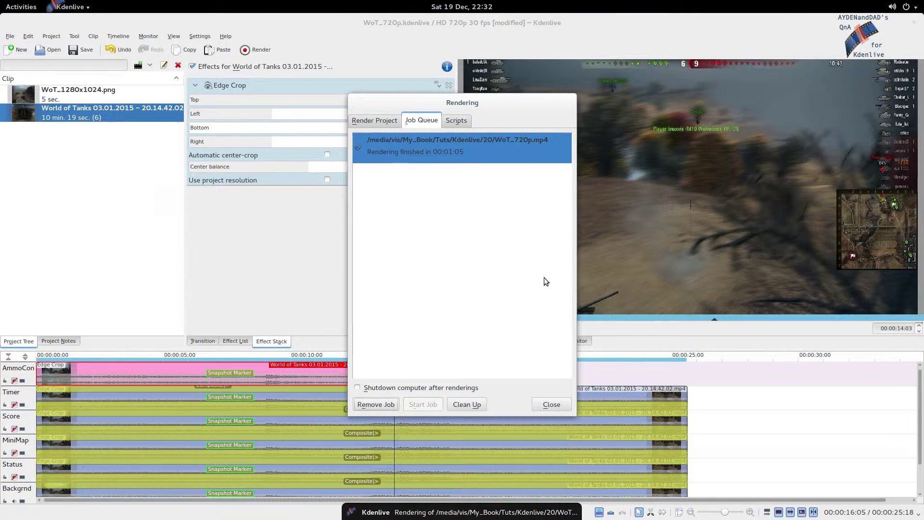
# Step: Open the finished WoT_720p.mp4 render from the Job Queue in xine
pyautogui.doubleClick(449, 146)
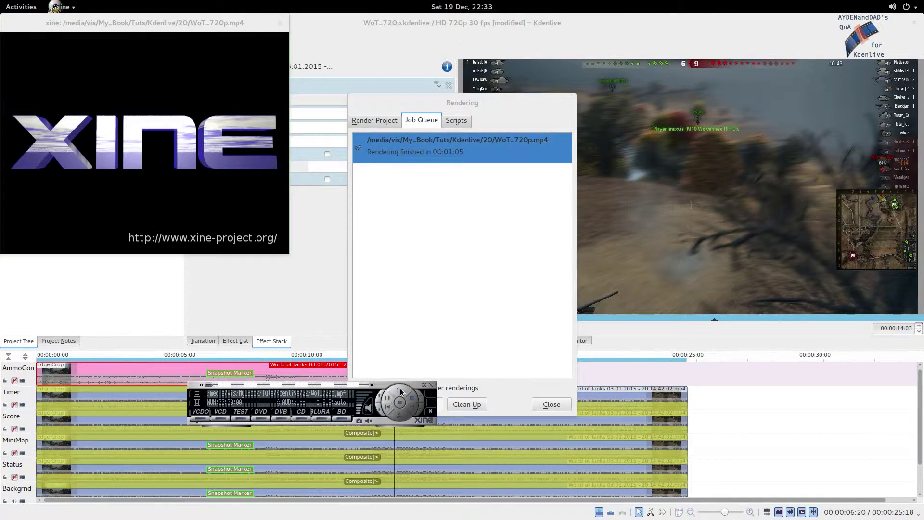